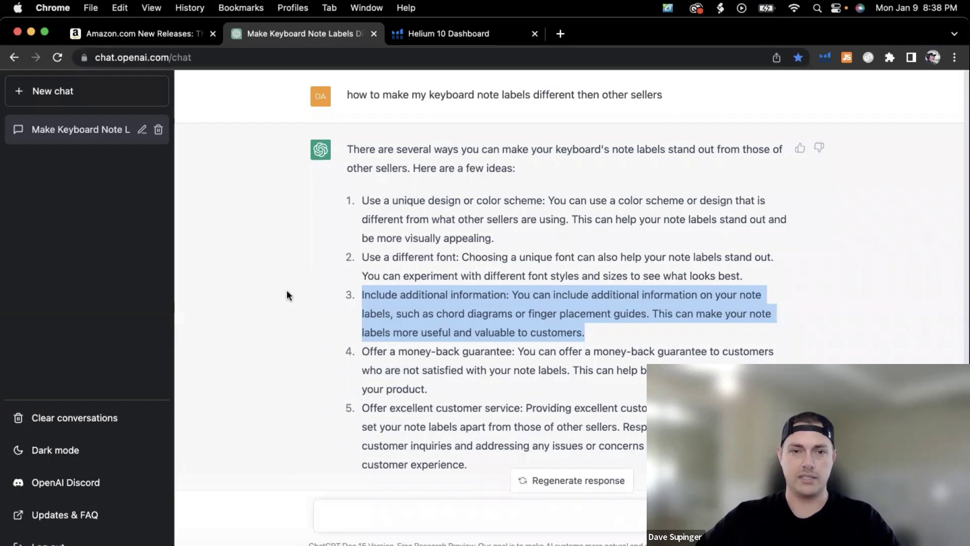
- Open the #4 Removable Piano Keyboard Note Labels product from Amazon New Releases in a new tab
{"action": "left_click", "coordinate": [158, 36]}
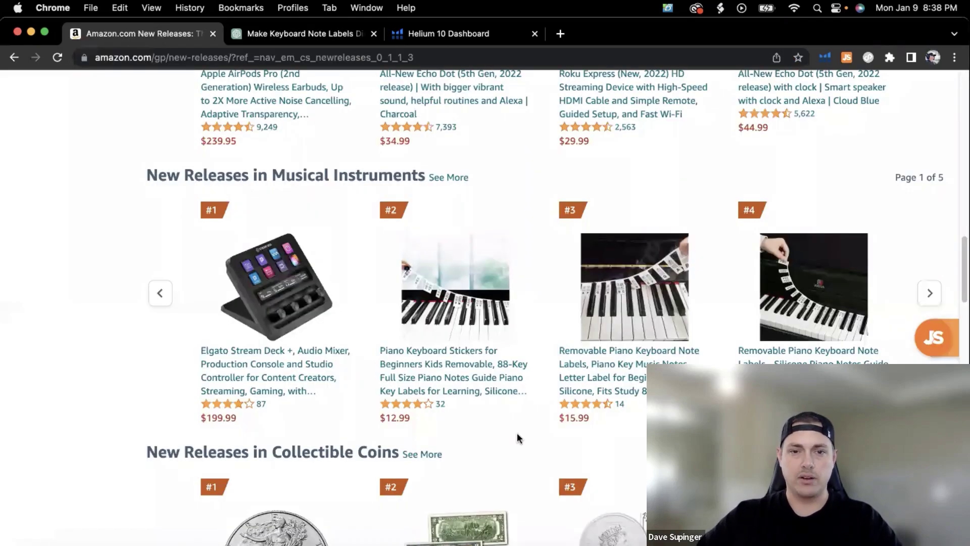
{"action": "scroll", "coordinate": [435, 370], "scroll_direction": "up", "scroll_amount": 1}
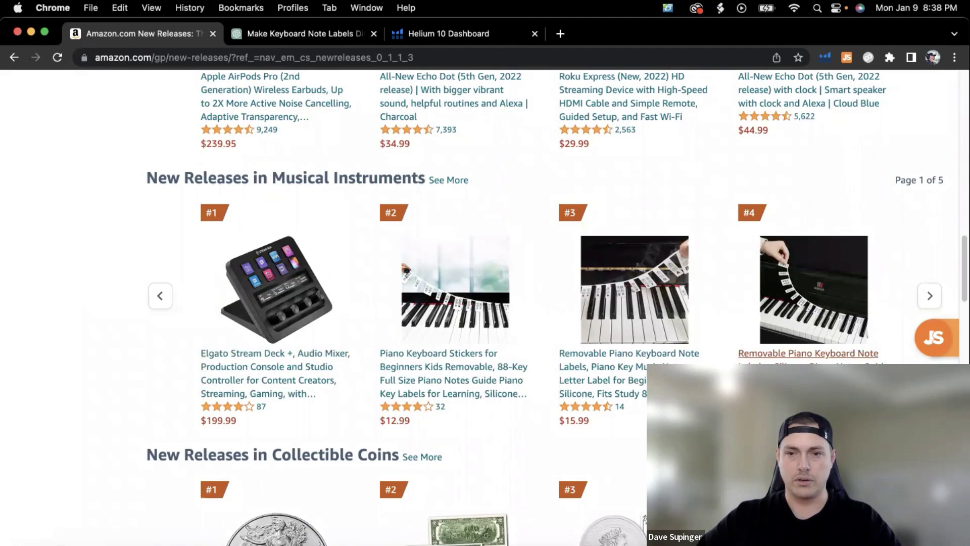
{"action": "right_click", "coordinate": [786, 353]}
{"action": "key", "text": "Escape"}
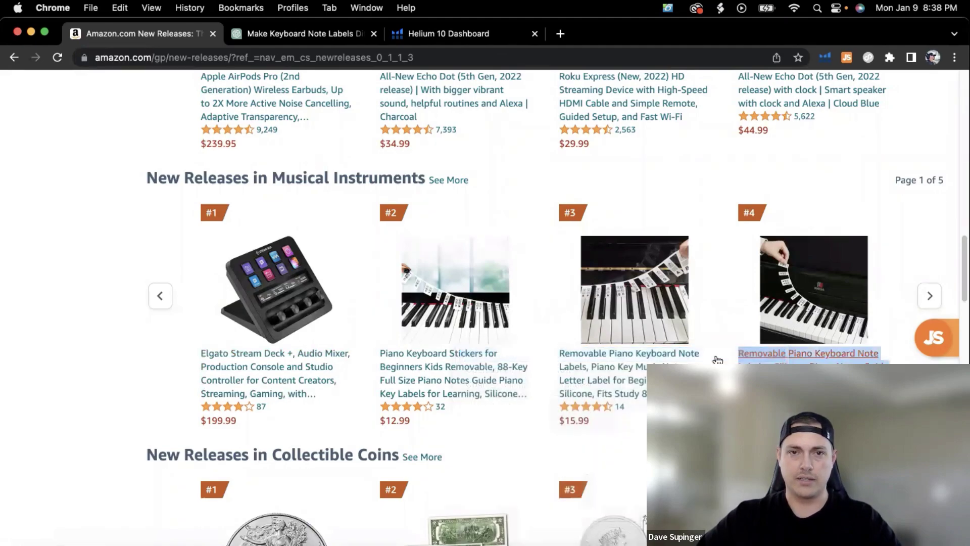
{"action": "left_click", "coordinate": [717, 360], "text": "super"}
{"action": "left_click", "coordinate": [281, 34]}
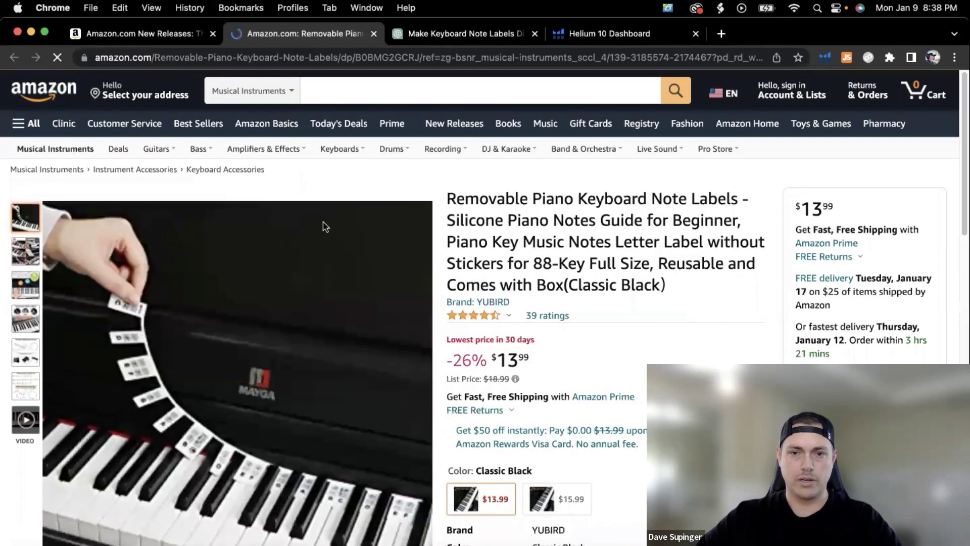
- Select the listing's ASIN B0BMG2GCRJ under Product information, then switch to Helium 10
{"action": "scroll", "coordinate": [450, 301], "scroll_direction": "down", "scroll_amount": 10}
{"action": "scroll", "coordinate": [387, 263], "scroll_direction": "down", "scroll_amount": 10}
{"action": "scroll", "coordinate": [397, 263], "scroll_direction": "down", "scroll_amount": 15}
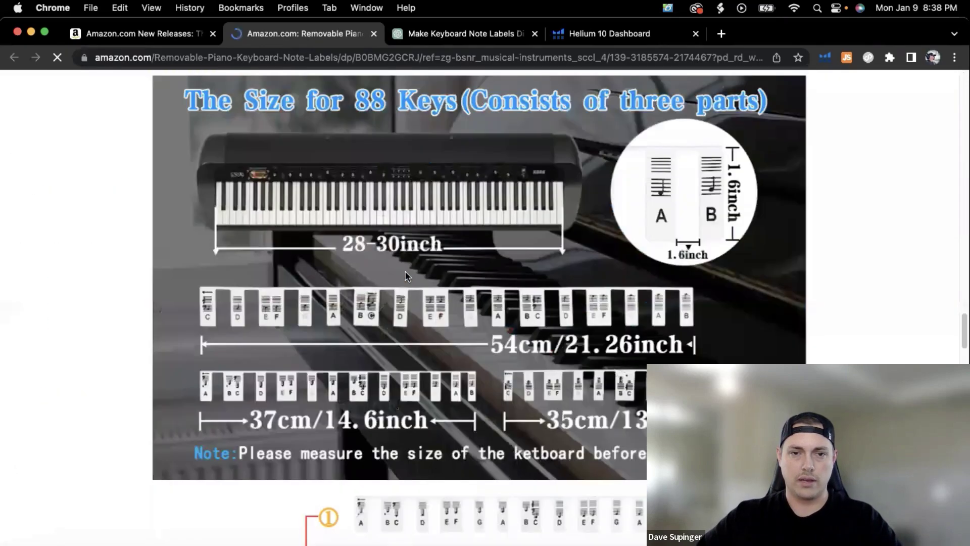
{"action": "scroll", "coordinate": [407, 276], "scroll_direction": "down", "scroll_amount": 20}
{"action": "scroll", "coordinate": [400, 277], "scroll_direction": "up", "scroll_amount": 10}
{"action": "scroll", "coordinate": [398, 274], "scroll_direction": "up", "scroll_amount": 3}
{"action": "scroll", "coordinate": [397, 271], "scroll_direction": "down", "scroll_amount": 5}
{"action": "scroll", "coordinate": [278, 229], "scroll_direction": "down", "scroll_amount": 2}
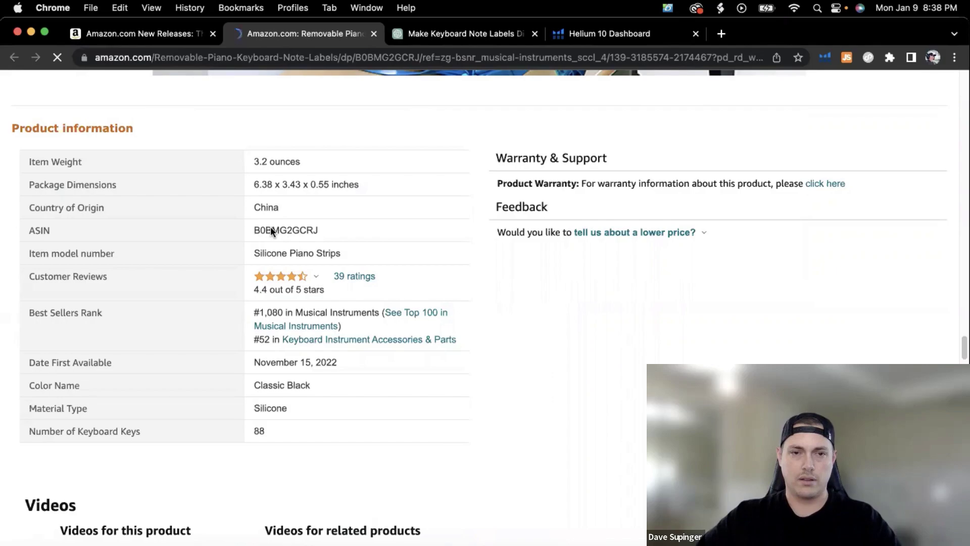
{"action": "left_click_drag", "start_coordinate": [317, 227], "coordinate": [252, 229]}
{"action": "key", "text": "super+c"}
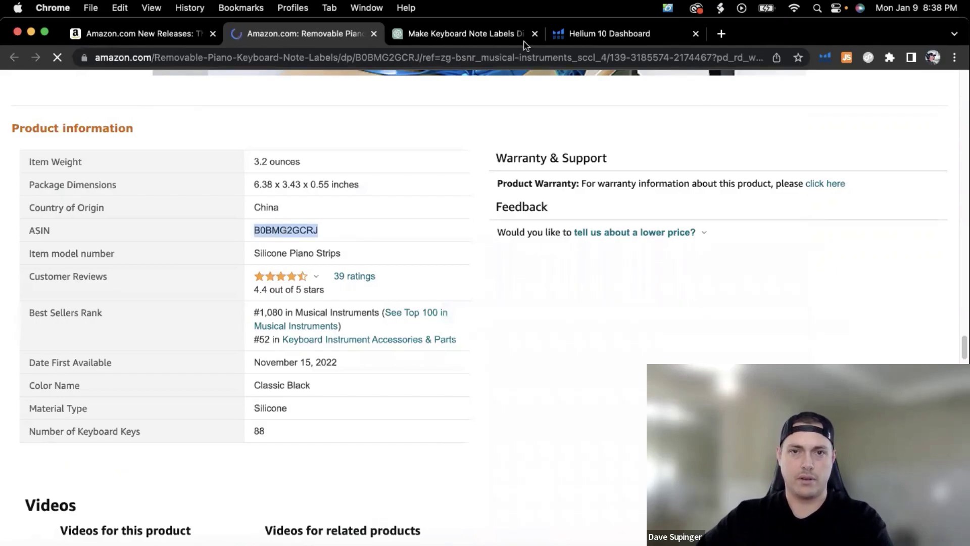
{"action": "key", "text": "super+4"}
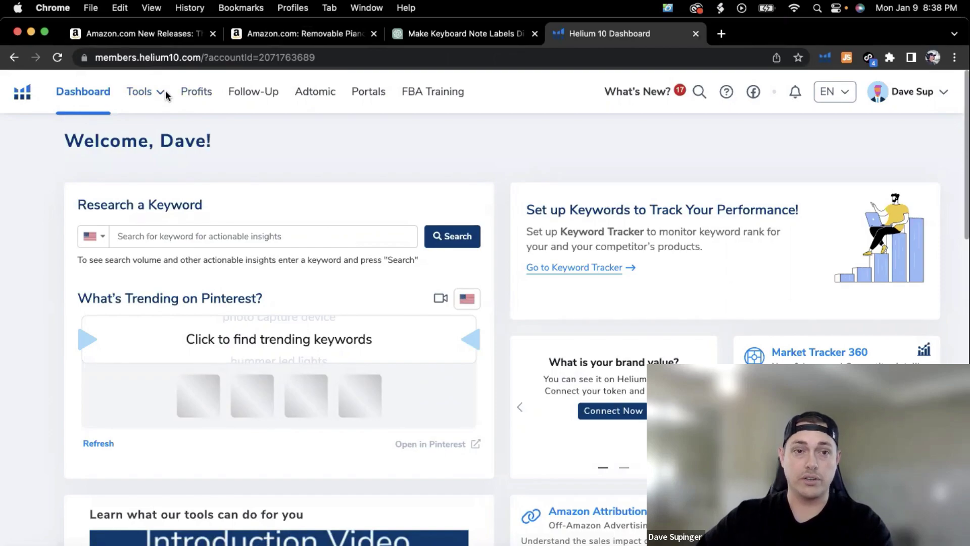
- Launch Cerebro from the Keyword Research section of the Helium 10 Tools menu
{"action": "left_click", "coordinate": [142, 91]}
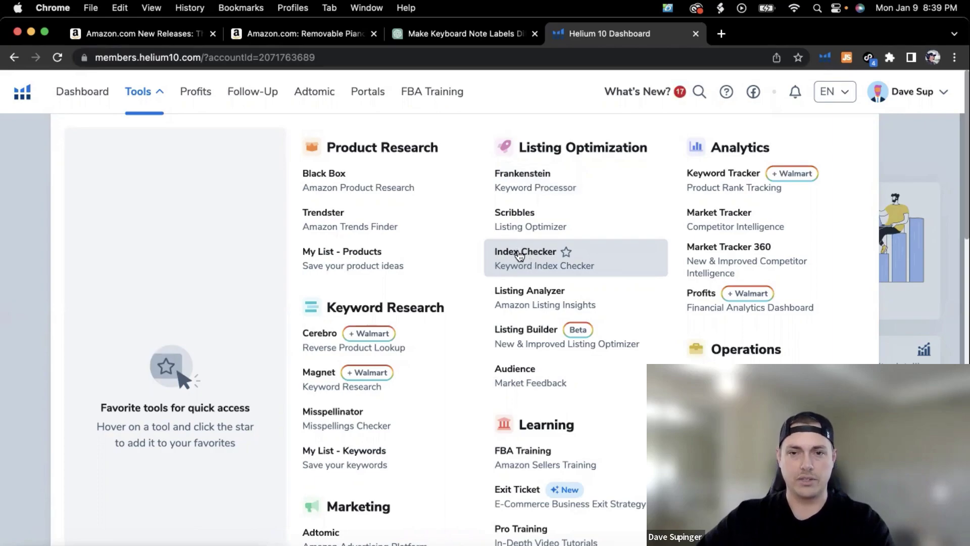
{"action": "left_click", "coordinate": [324, 342]}
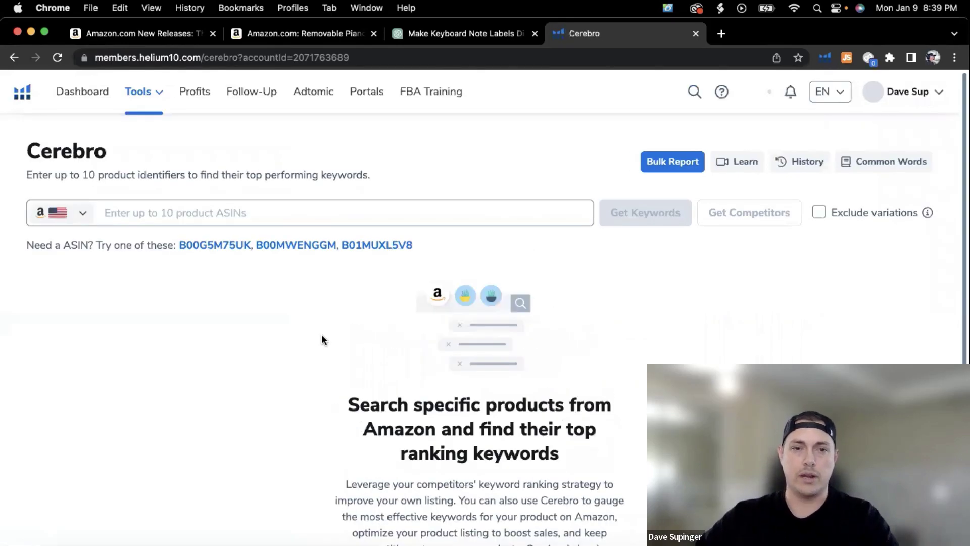
- Paste ASIN B0BMG2GCRJ into Cerebro and fetch its keywords
{"action": "left_click", "coordinate": [273, 214]}
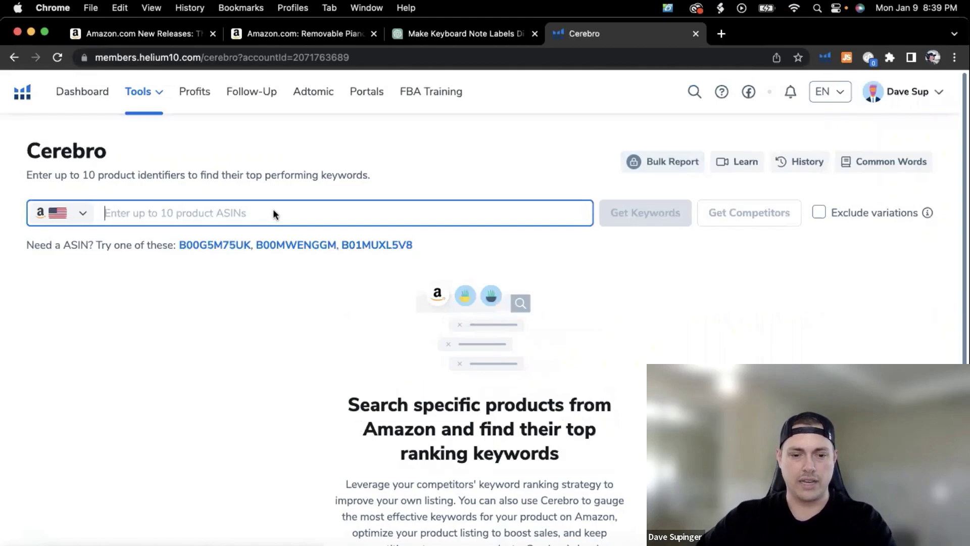
{"action": "key", "text": "super+v"}
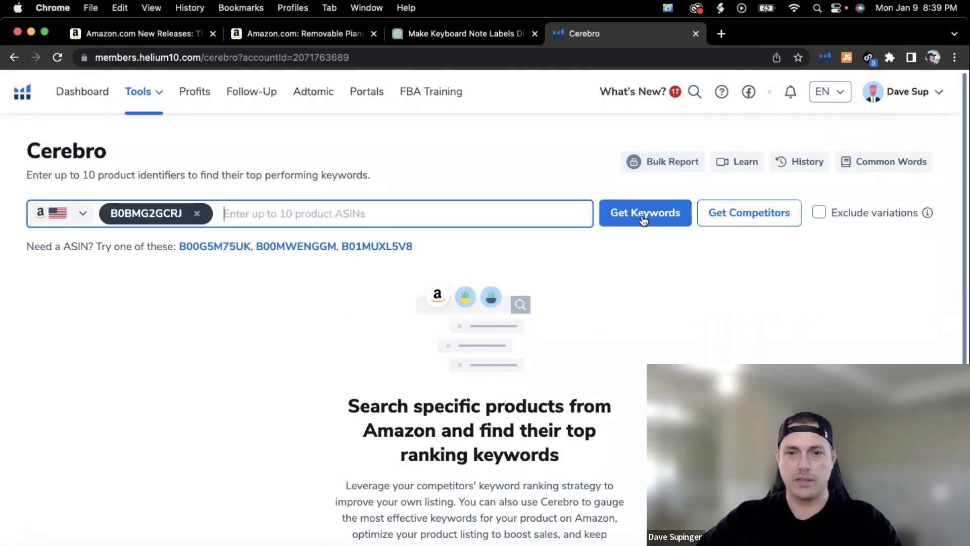
{"action": "left_click", "coordinate": [643, 218]}
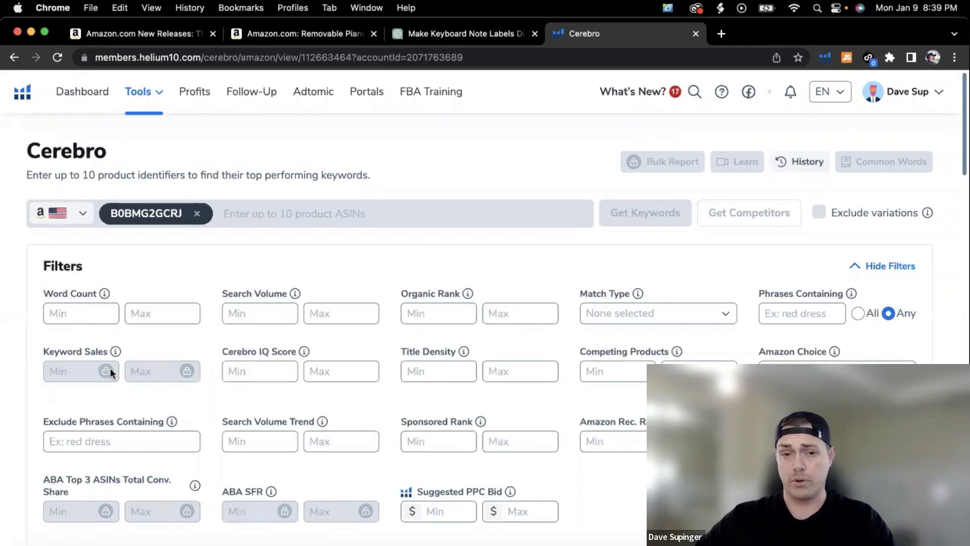
- Scroll through the 913 Cerebro keywords, such as note piano and piano key guide
{"action": "scroll", "coordinate": [31, 374], "scroll_direction": "down", "scroll_amount": 10}
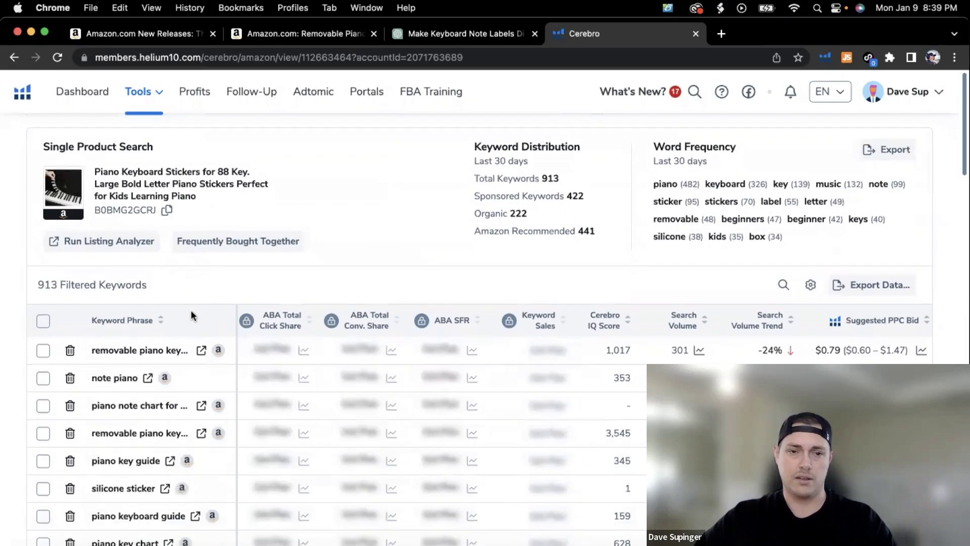
{"action": "scroll", "coordinate": [189, 315], "scroll_direction": "down", "scroll_amount": 3}
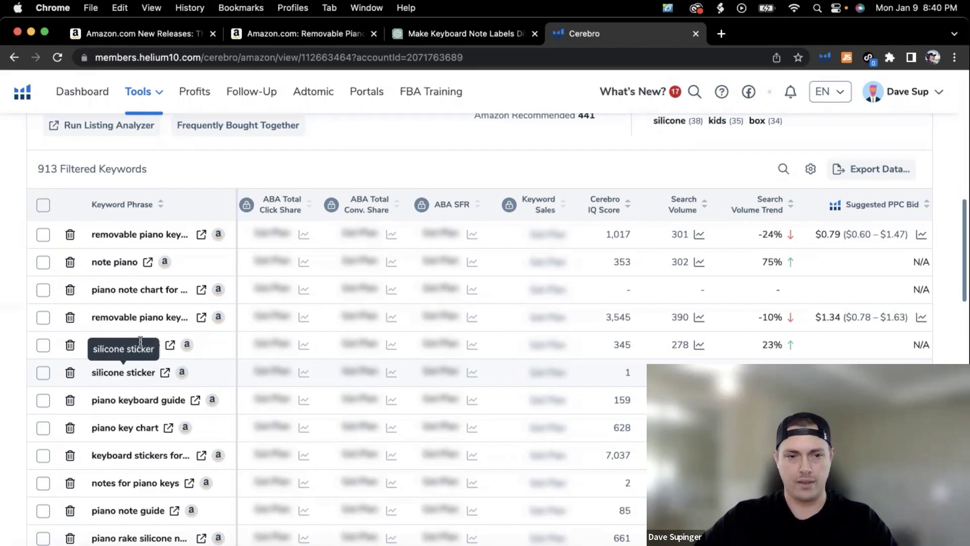
{"action": "scroll", "coordinate": [106, 361], "scroll_direction": "down", "scroll_amount": 1}
{"action": "scroll", "coordinate": [106, 361], "scroll_direction": "down", "scroll_amount": 2}
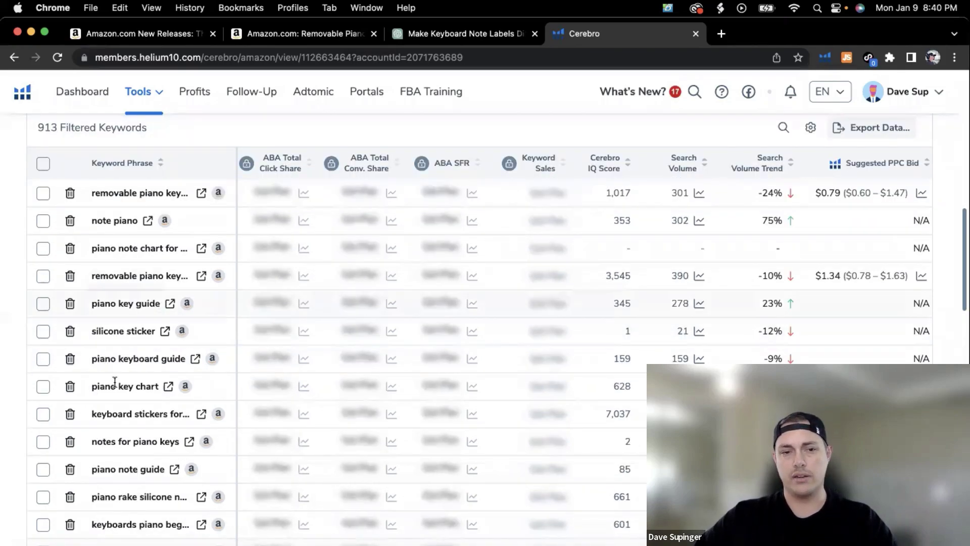
{"action": "scroll", "coordinate": [147, 205], "scroll_direction": "up", "scroll_amount": 1}
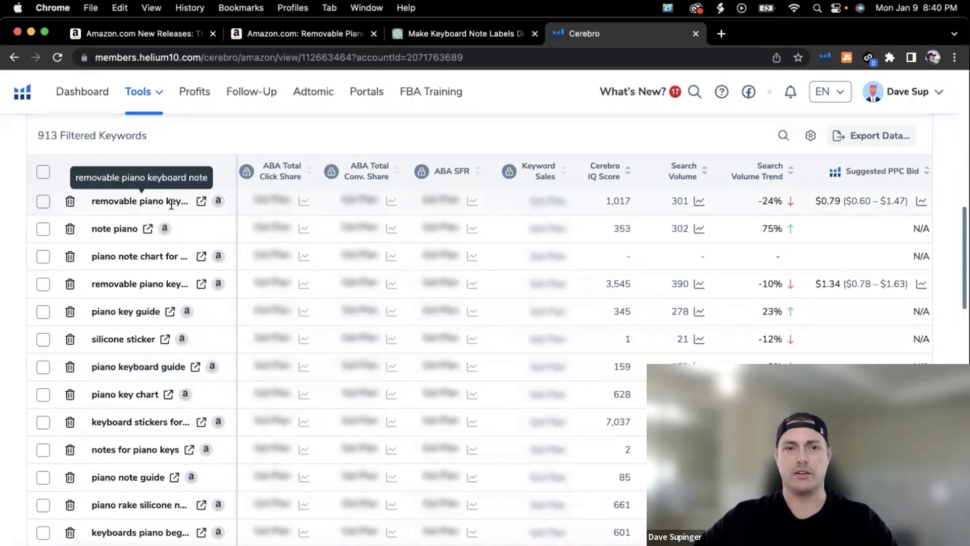
- In a new ChatGPT chat, send the prompt 'description for a keyboard removable sticker'
{"action": "left_click", "coordinate": [455, 36]}
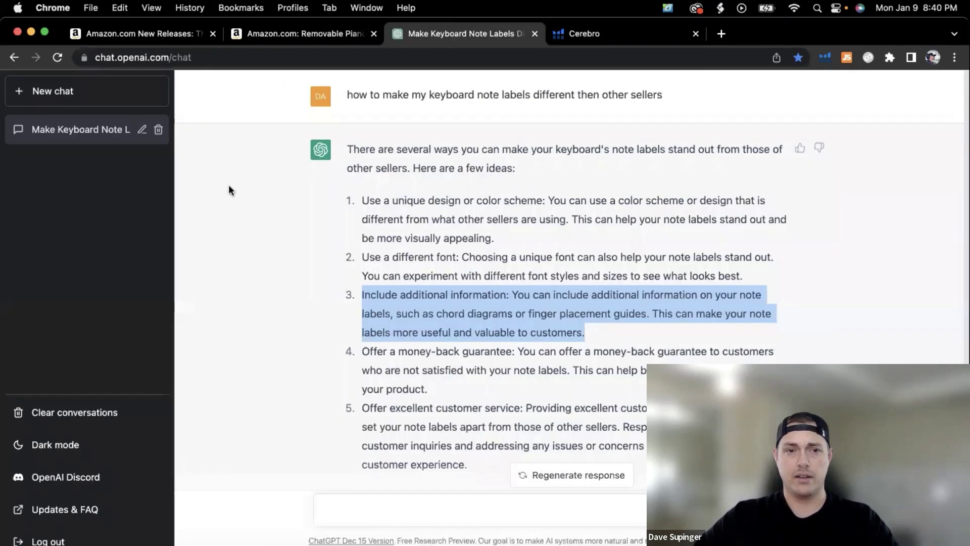
{"action": "left_click", "coordinate": [58, 96]}
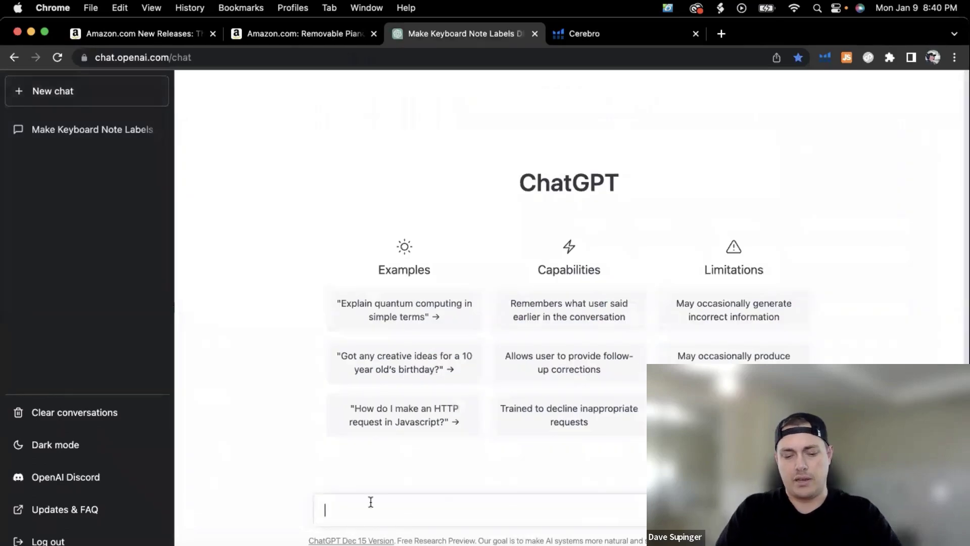
{"action": "type", "text": "des"}
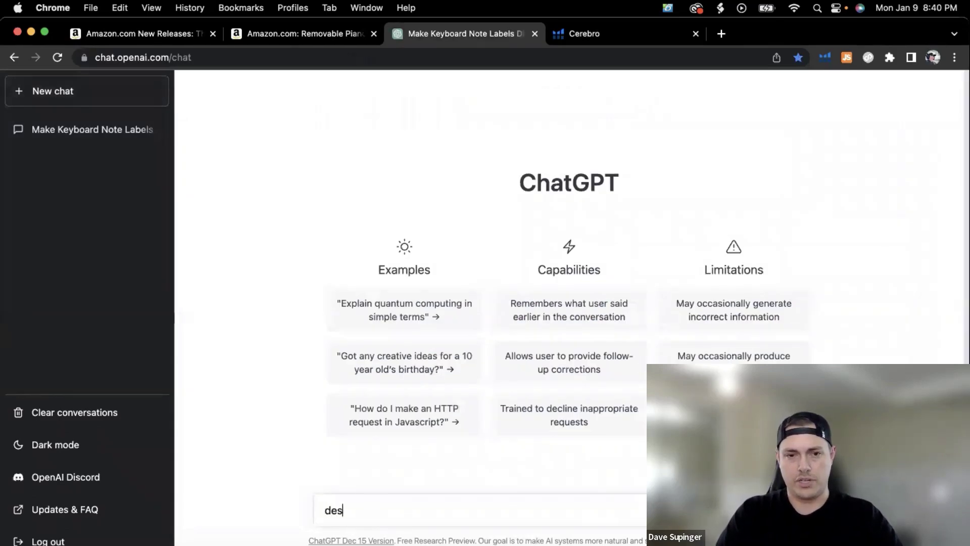
{"action": "type", "text": "criptio"}
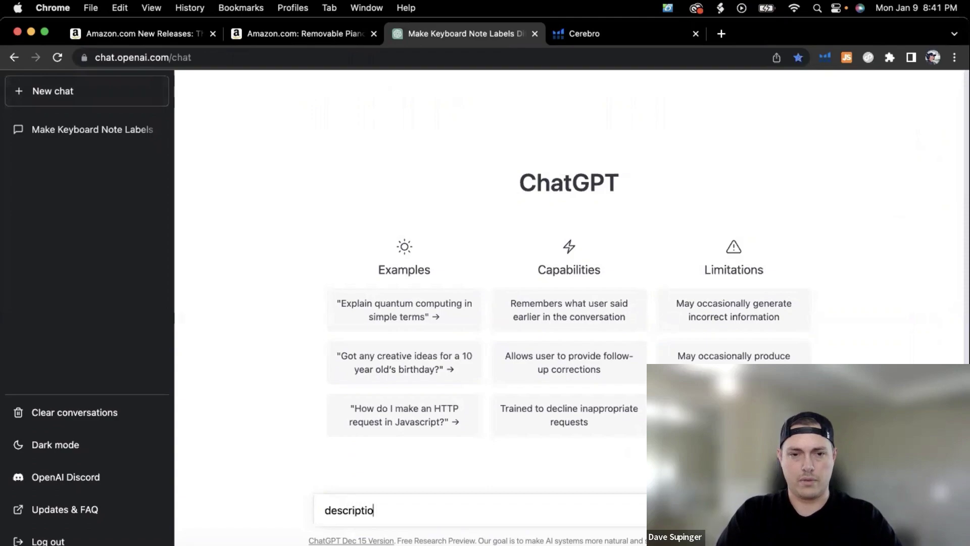
{"action": "type", "text": "n for a keyboard removable s"}
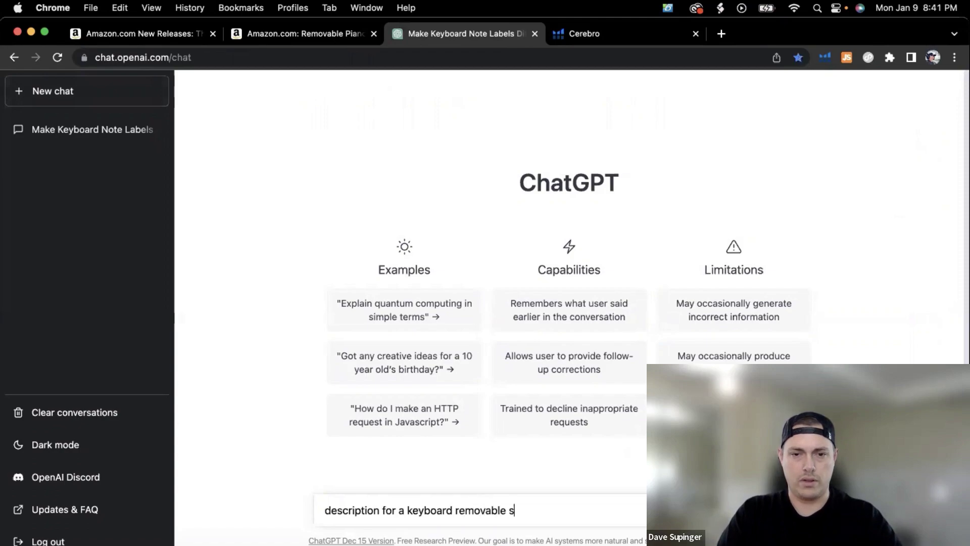
{"action": "type", "text": "ticker"}
{"action": "key", "text": "Return"}
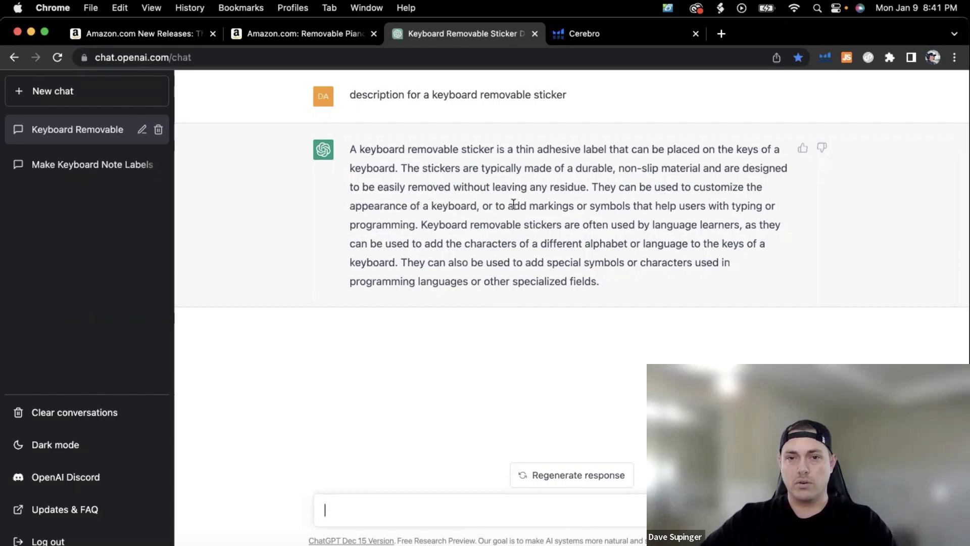
- Highlight the answer's phrase ending 'users with typing or programming'
{"action": "left_click_drag", "start_coordinate": [481, 206], "coordinate": [774, 205]}
{"action": "left_click", "coordinate": [419, 227]}
{"action": "double_click", "coordinate": [420, 227]}
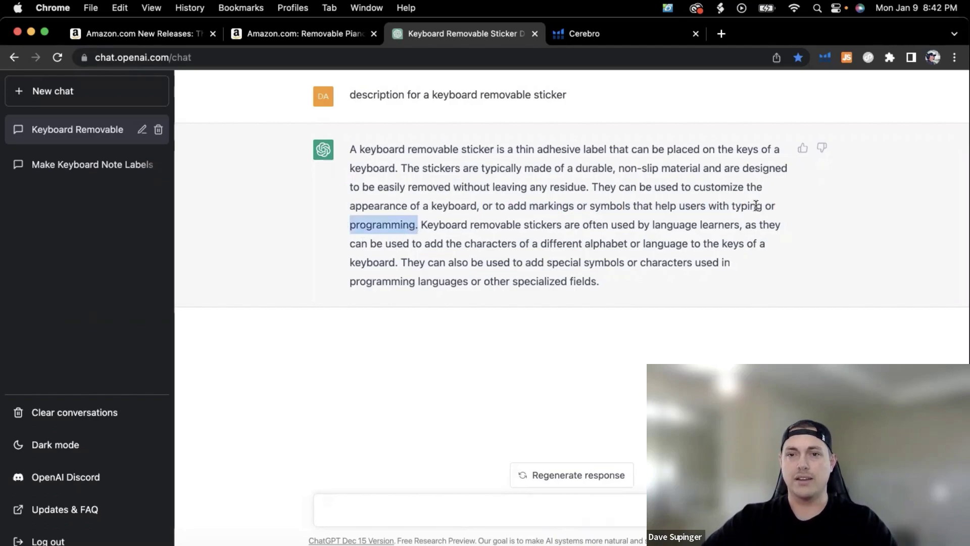
{"action": "double_click", "coordinate": [760, 208]}
{"action": "left_click_drag", "start_coordinate": [755, 208], "coordinate": [417, 224]}
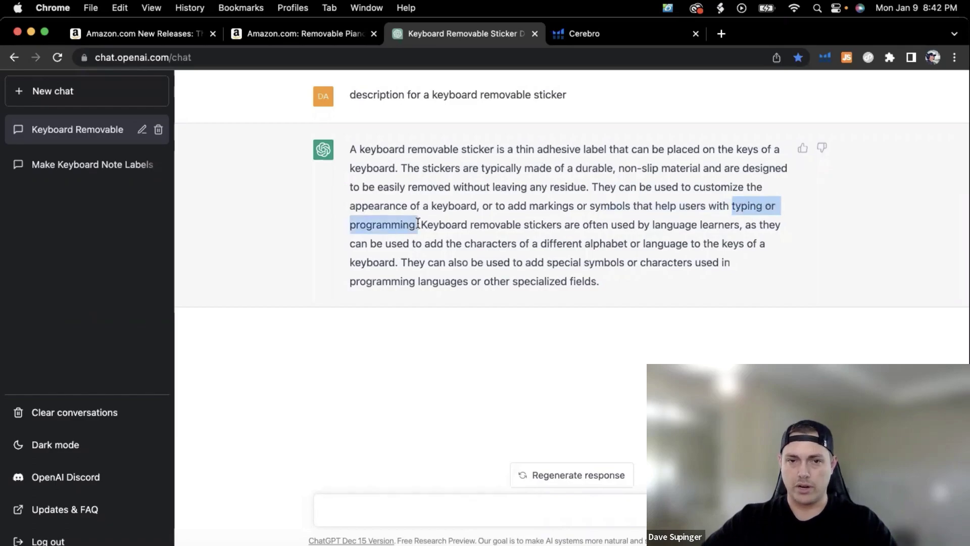
{"action": "left_click", "coordinate": [687, 207]}
{"action": "left_click_drag", "start_coordinate": [679, 205], "coordinate": [415, 227]}
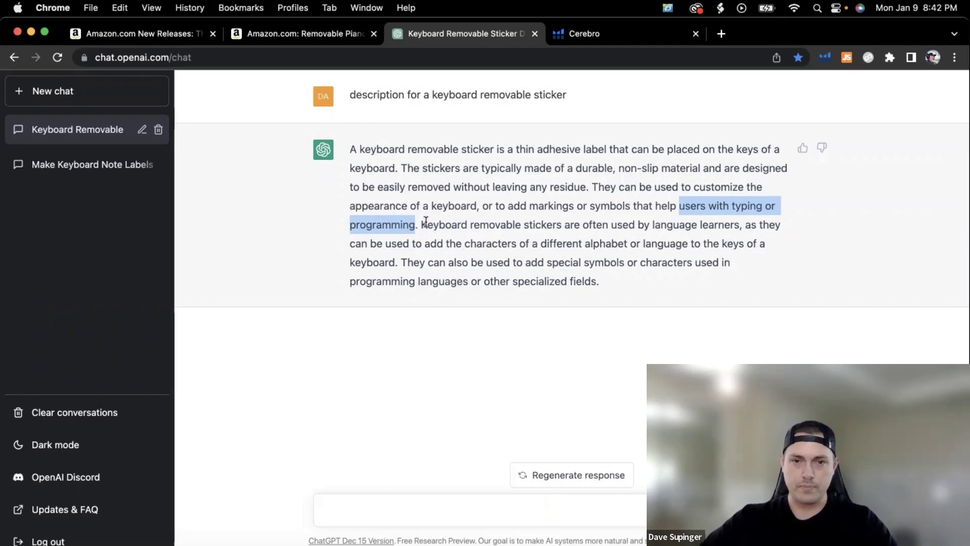
- Try selecting the later sentences about language learners and the answer's final sentence
{"action": "left_click_drag", "start_coordinate": [420, 224], "coordinate": [757, 222]}
{"action": "left_click_drag", "start_coordinate": [376, 243], "coordinate": [368, 243]}
{"action": "left_click_drag", "start_coordinate": [448, 243], "coordinate": [741, 252]}
{"action": "left_click_drag", "start_coordinate": [350, 262], "coordinate": [399, 263]}
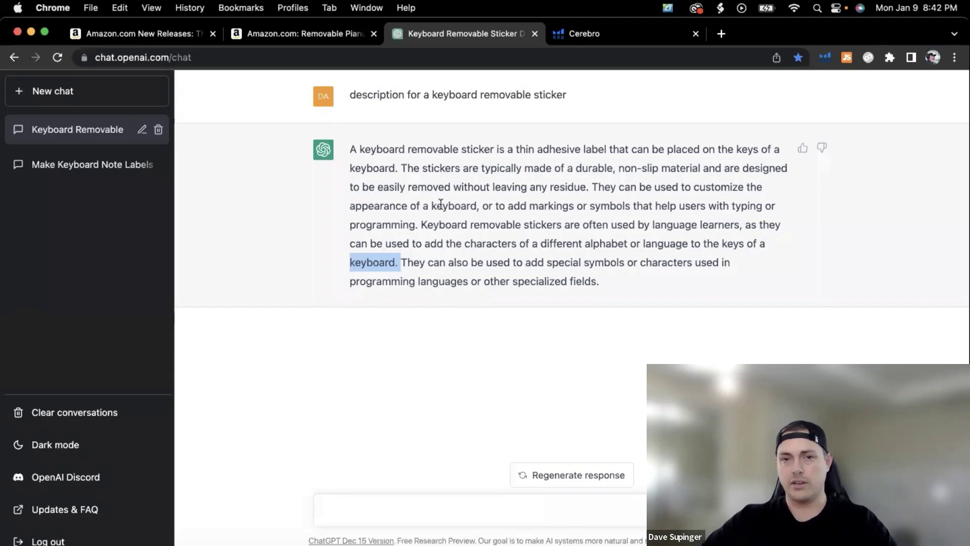
{"action": "left_click", "coordinate": [403, 260]}
{"action": "left_click_drag", "start_coordinate": [403, 262], "coordinate": [600, 266]}
{"action": "left_click", "coordinate": [405, 251]}
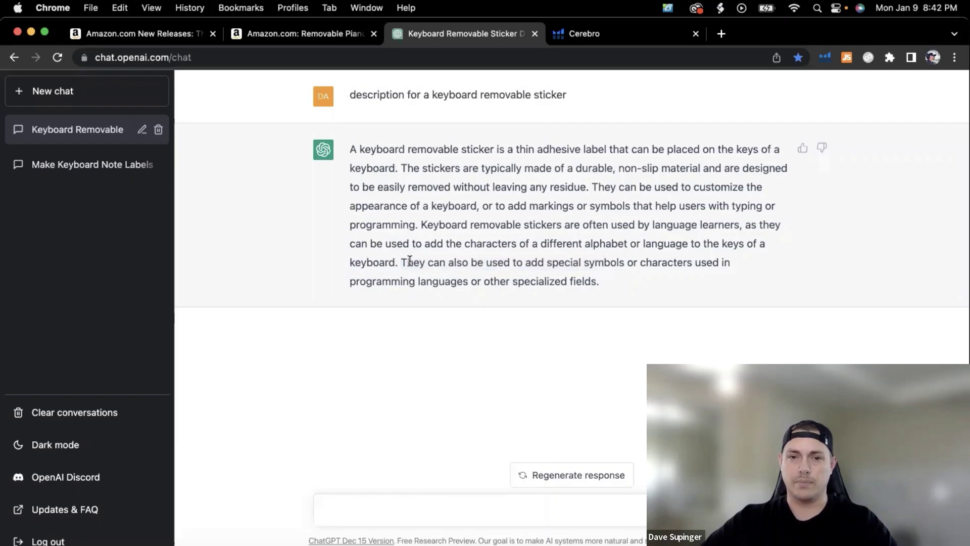
{"action": "left_click_drag", "start_coordinate": [409, 261], "coordinate": [692, 264]}
{"action": "left_click_drag", "start_coordinate": [432, 277], "coordinate": [613, 284]}
{"action": "left_click", "coordinate": [605, 279]}
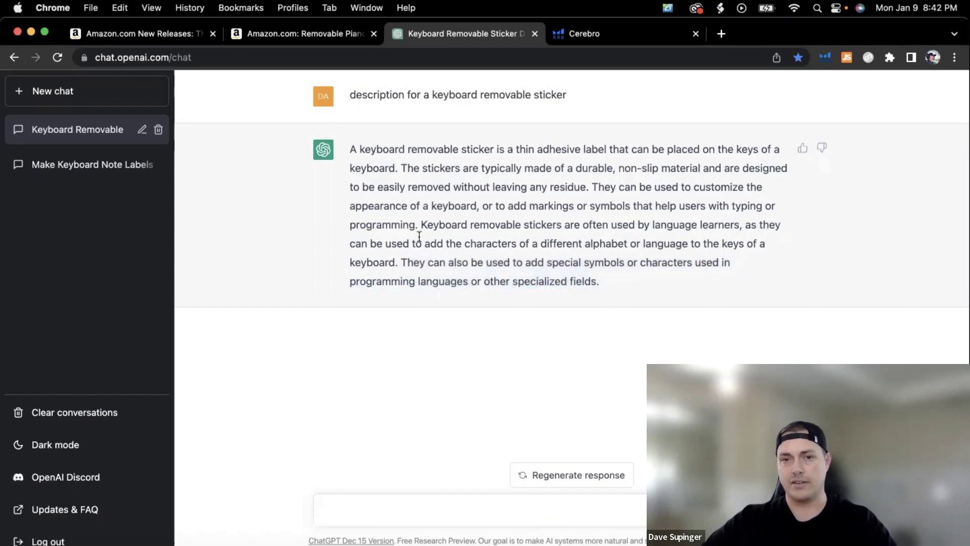
- Copy the answer's first three sentences, ending with 'typing or programming'
{"action": "left_click_drag", "start_coordinate": [351, 148], "coordinate": [418, 228]}
{"action": "right_click", "coordinate": [395, 182]}
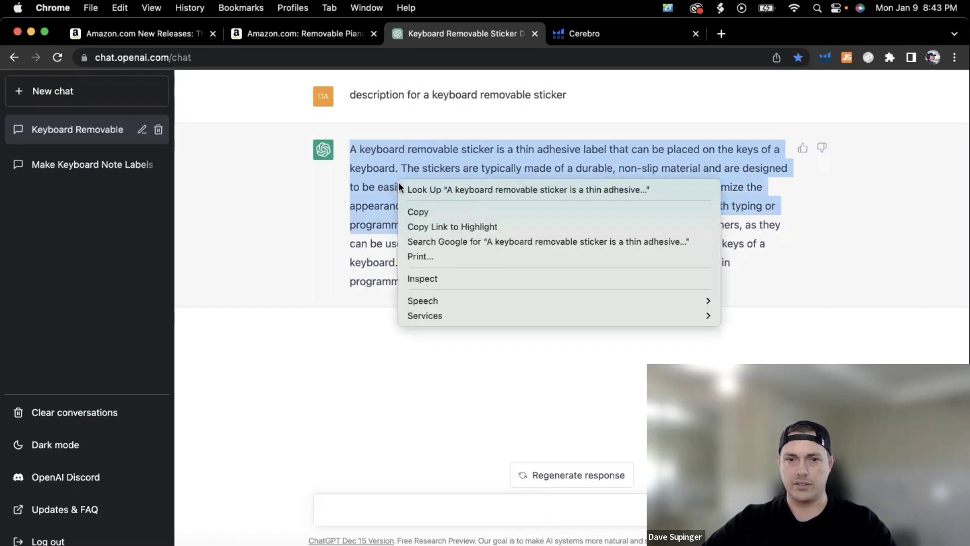
{"action": "left_click", "coordinate": [432, 212]}
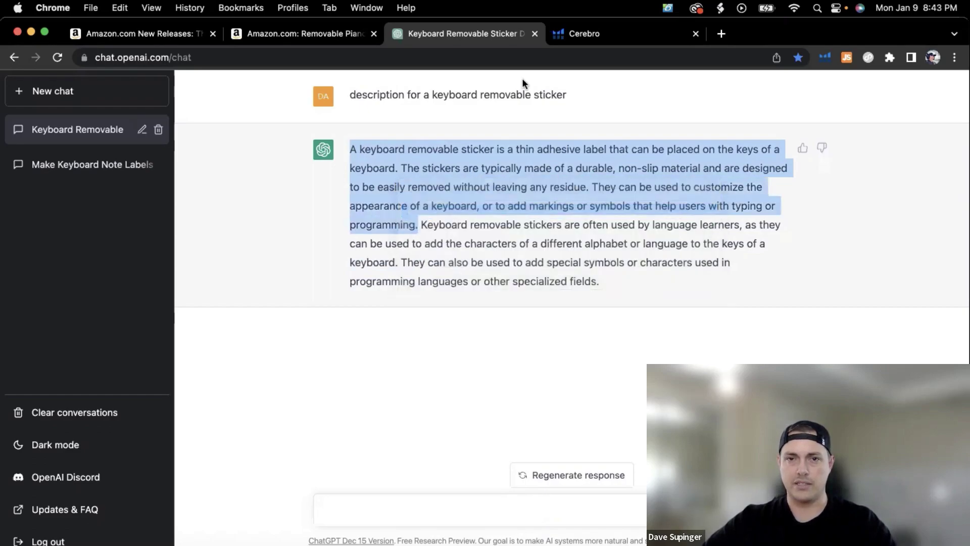
- Return to the Cerebro keyword results and scroll through them
{"action": "left_click", "coordinate": [612, 37]}
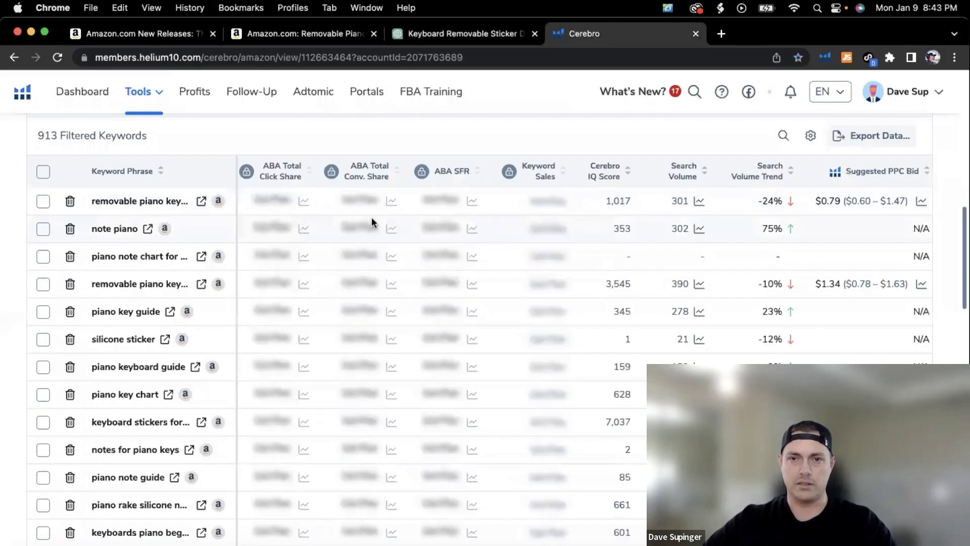
{"action": "scroll", "coordinate": [314, 195], "scroll_direction": "up", "scroll_amount": 8}
{"action": "scroll", "coordinate": [323, 315], "scroll_direction": "down", "scroll_amount": 3}
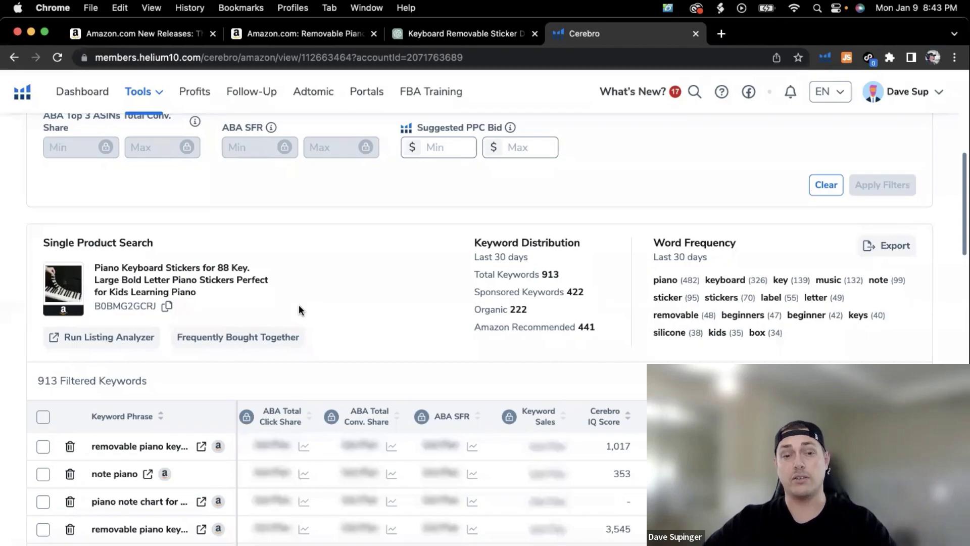
{"action": "scroll", "coordinate": [277, 300], "scroll_direction": "up", "scroll_amount": 7}
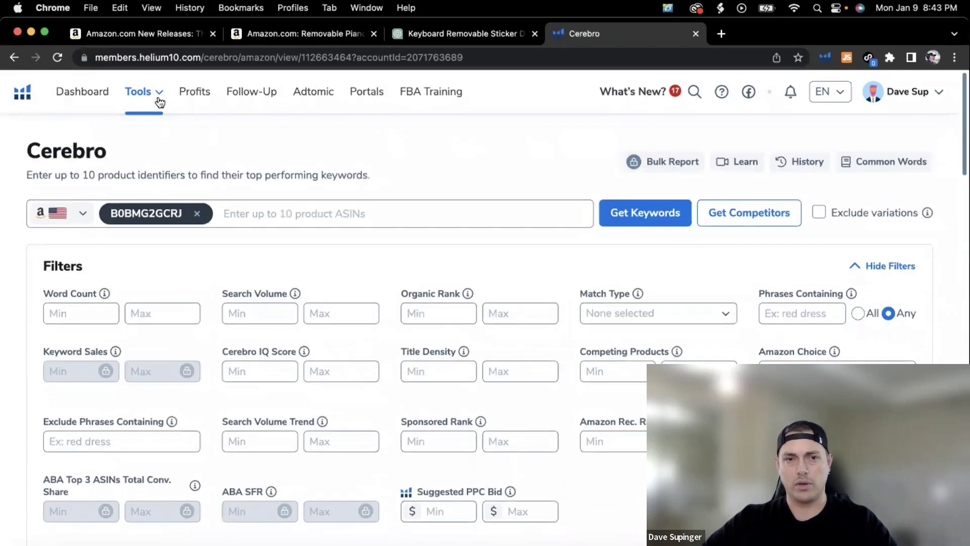
- Open Scribbles and paste the copied sticker text into the Description field
{"action": "left_click", "coordinate": [156, 101]}
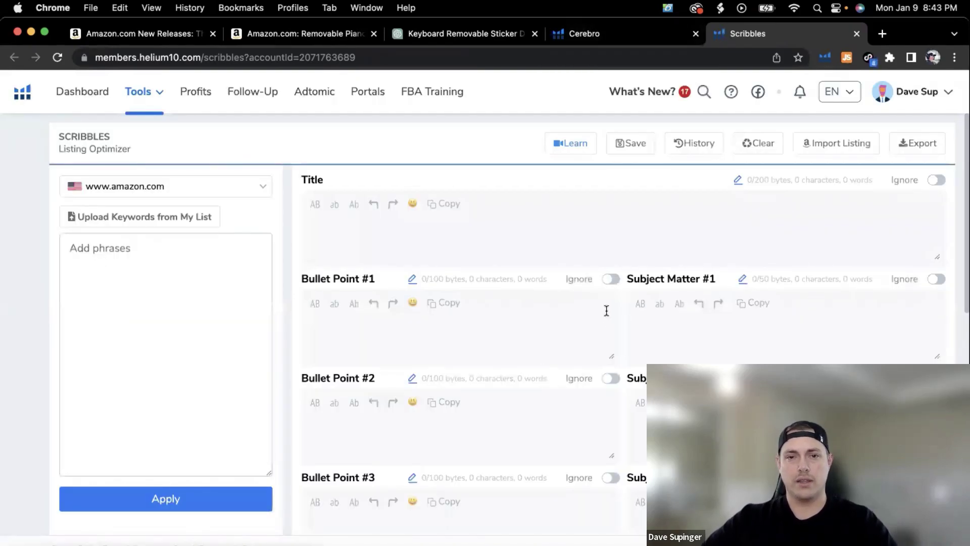
{"action": "scroll", "coordinate": [439, 214], "scroll_direction": "down", "scroll_amount": 3}
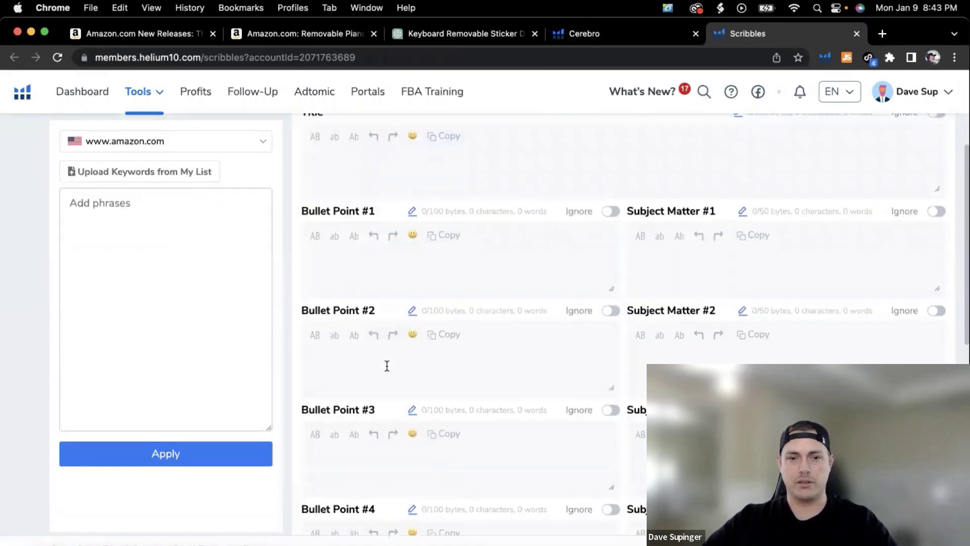
{"action": "scroll", "coordinate": [387, 366], "scroll_direction": "down", "scroll_amount": 10}
{"action": "left_click", "coordinate": [369, 452]}
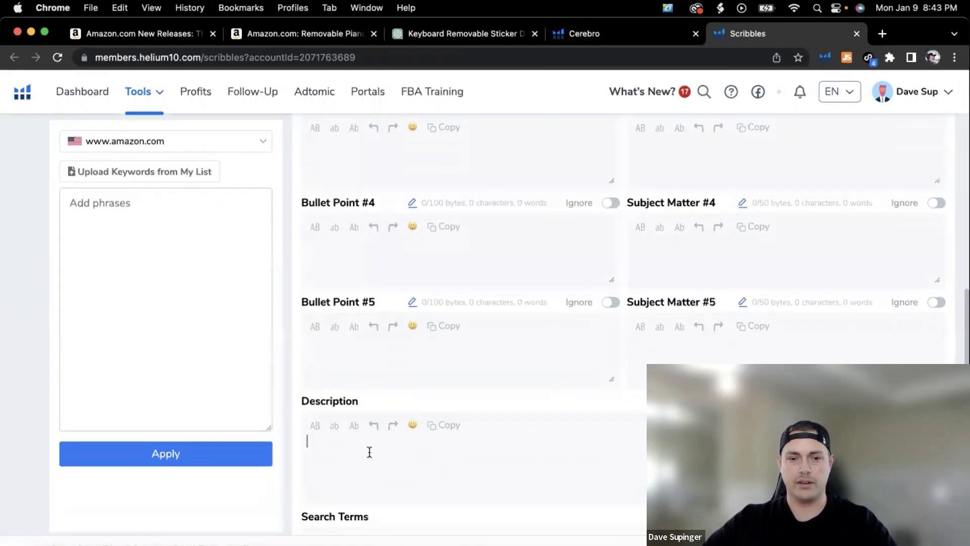
{"action": "key", "text": "super+v"}
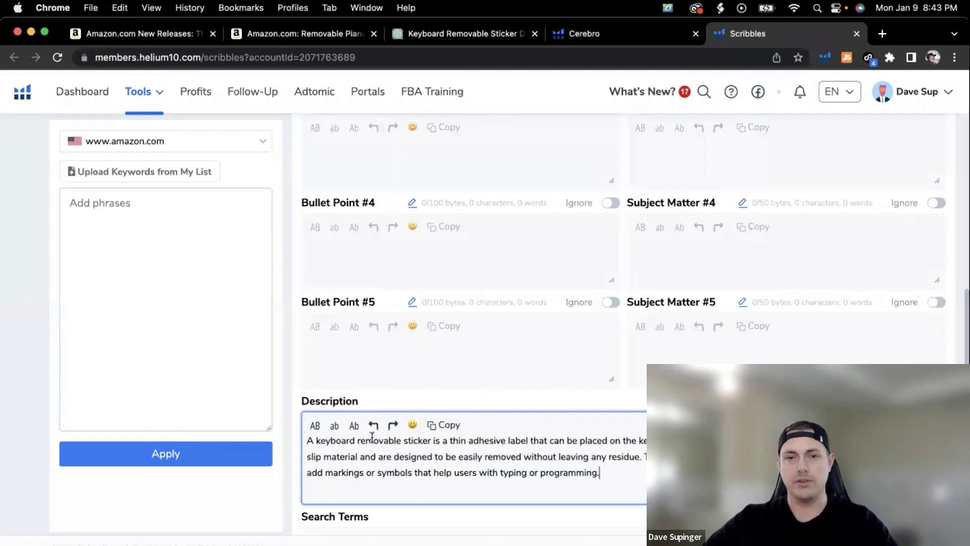
- Replace the closing clause with 'to help people learn how to play the piano'
{"action": "scroll", "coordinate": [410, 332], "scroll_direction": "up", "scroll_amount": 8}
{"action": "scroll", "coordinate": [465, 307], "scroll_direction": "down", "scroll_amount": 9}
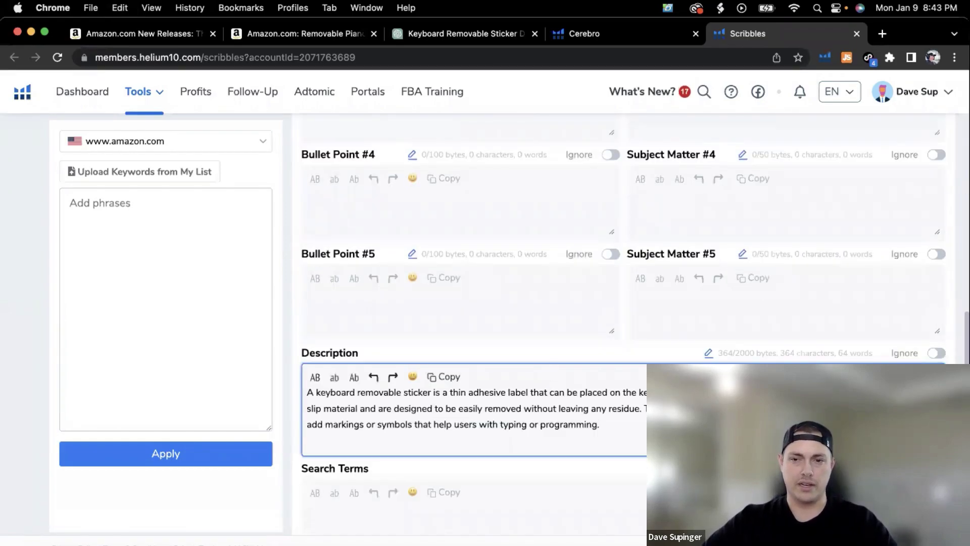
{"action": "left_click_drag", "start_coordinate": [414, 424], "coordinate": [592, 427]}
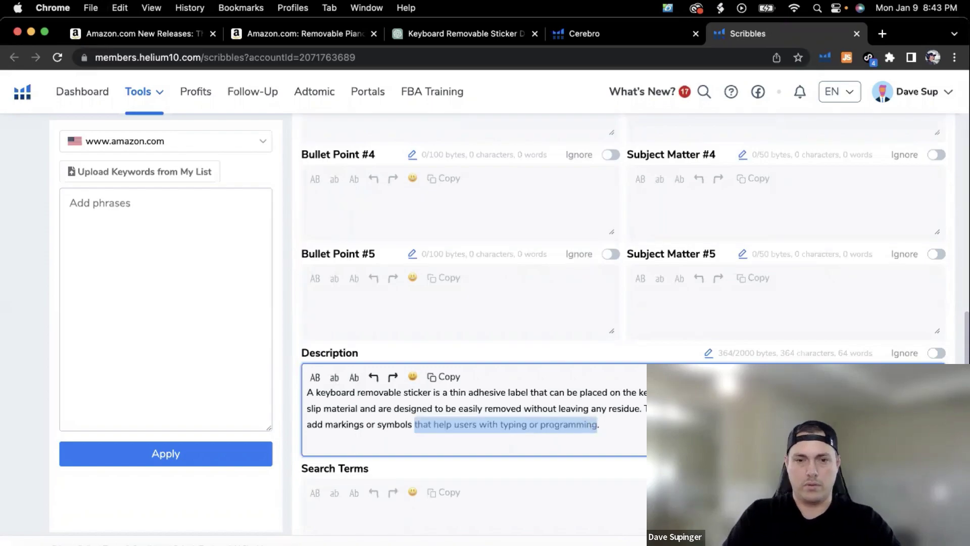
{"action": "type", "text": "to help people learn how to play the pi"}
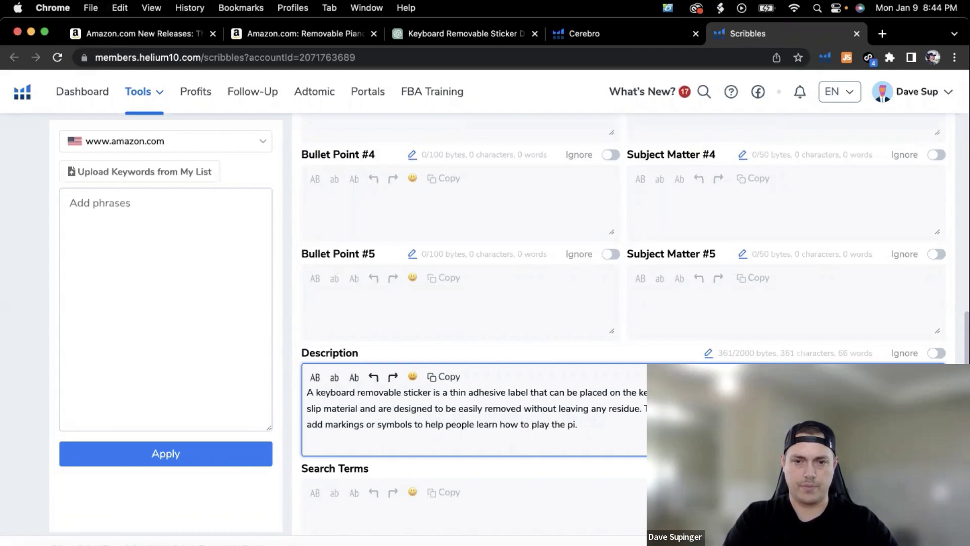
{"action": "type", "text": "ano"}
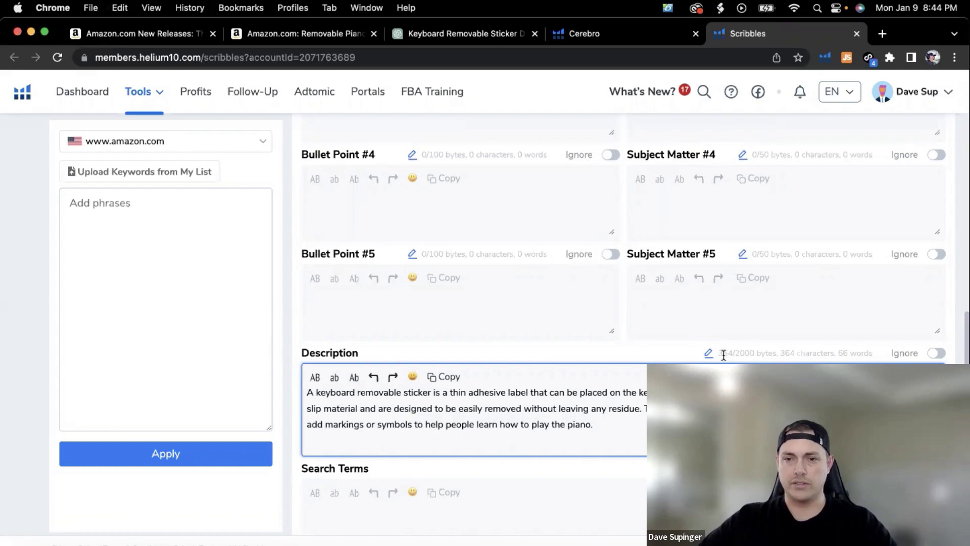
{"action": "left_click_drag", "start_coordinate": [755, 353], "coordinate": [723, 354]}
{"action": "left_click", "coordinate": [603, 427]}
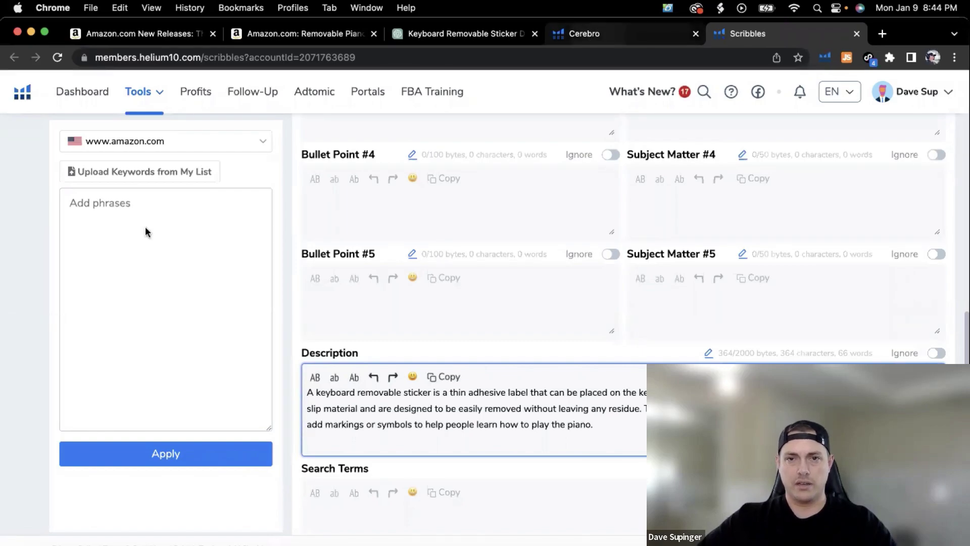
- Review Cerebro keyword phrases like 'piano stickers' (3,752 searches) and 'keyboard labels'
{"action": "key", "text": "ctrl+shift+Tab"}
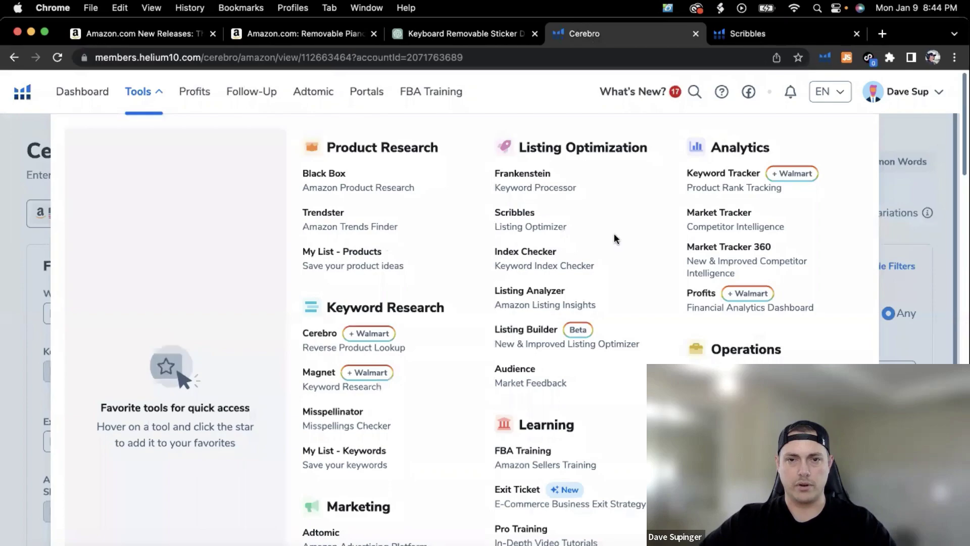
{"action": "scroll", "coordinate": [213, 391], "scroll_direction": "down", "scroll_amount": 15}
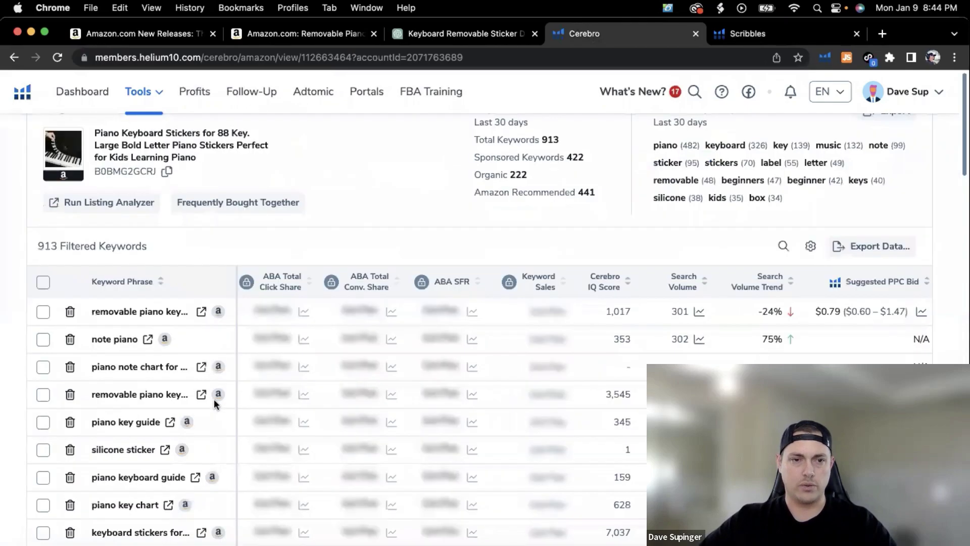
{"action": "scroll", "coordinate": [213, 398], "scroll_direction": "down", "scroll_amount": 10}
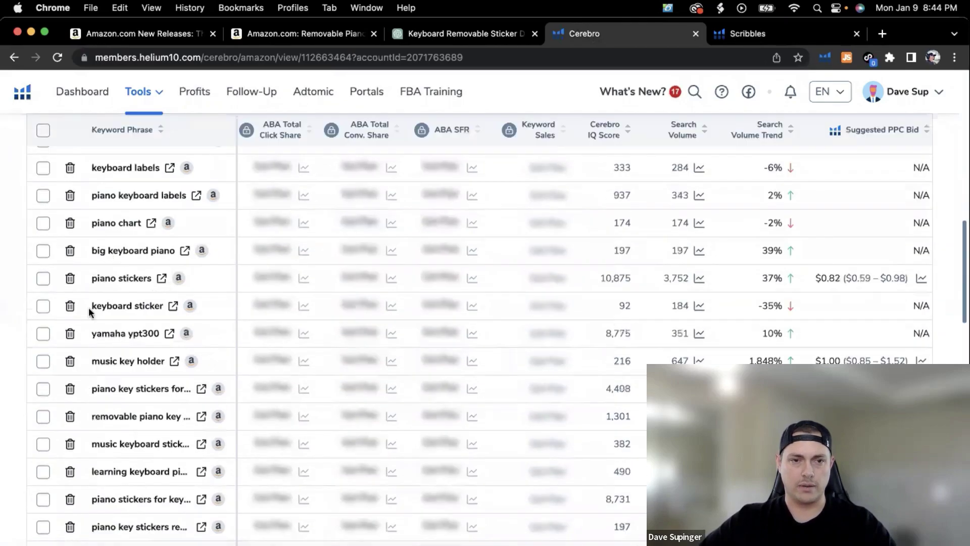
{"action": "scroll", "coordinate": [106, 234], "scroll_direction": "up", "scroll_amount": 3}
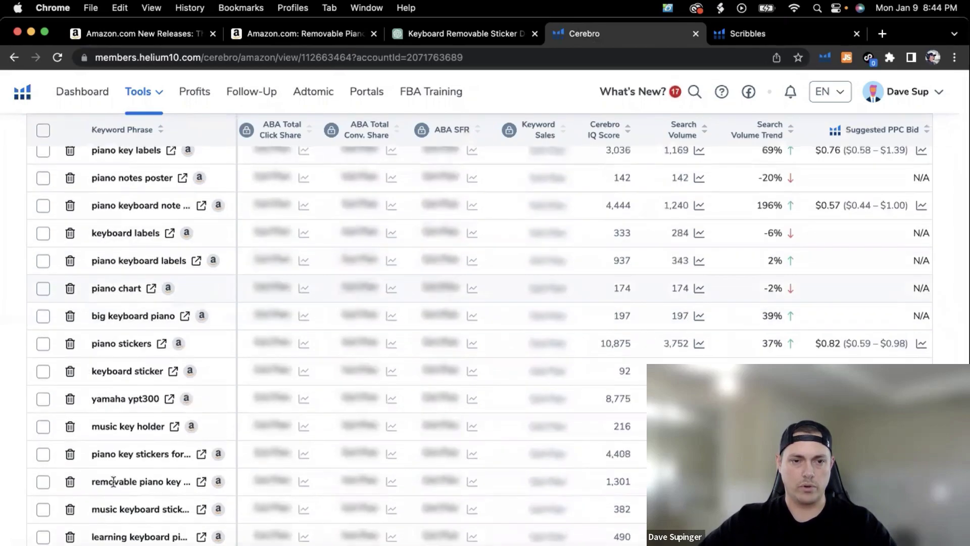
{"action": "scroll", "coordinate": [113, 481], "scroll_direction": "up", "scroll_amount": 1}
{"action": "scroll", "coordinate": [131, 460], "scroll_direction": "down", "scroll_amount": 2}
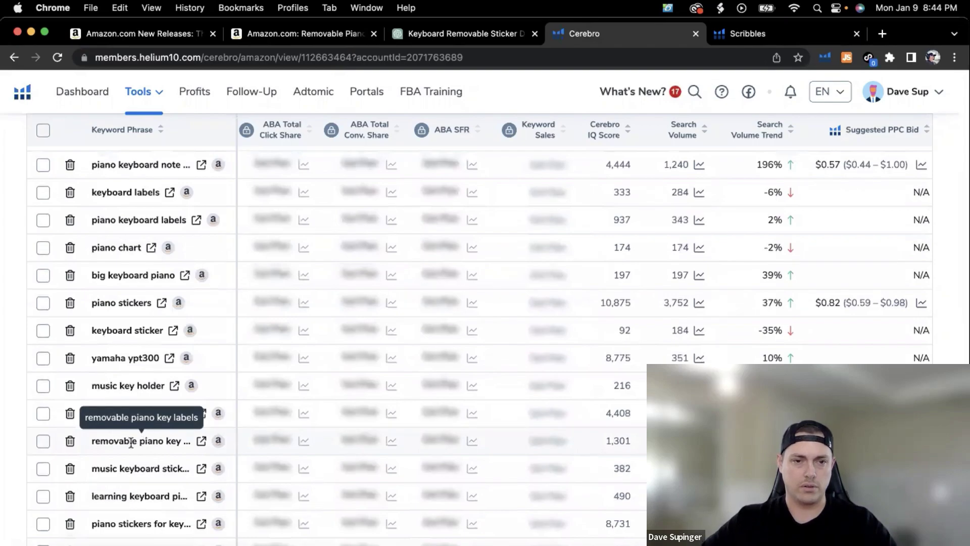
- In ChatGPT, type a prompt asking for a removable piano key stickers description using that keyword
{"action": "left_click", "coordinate": [465, 34]}
{"action": "left_click", "coordinate": [355, 499]}
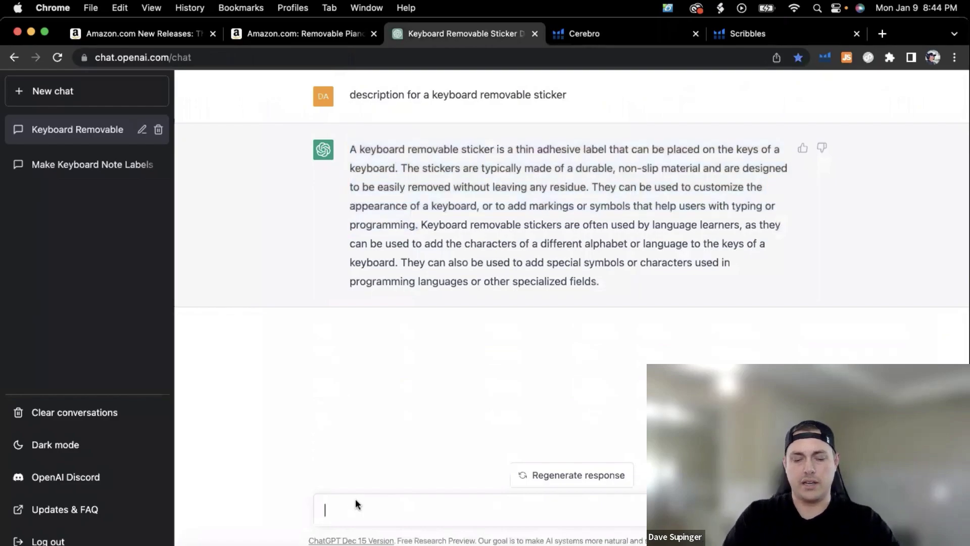
{"action": "type", "text": "write a "}
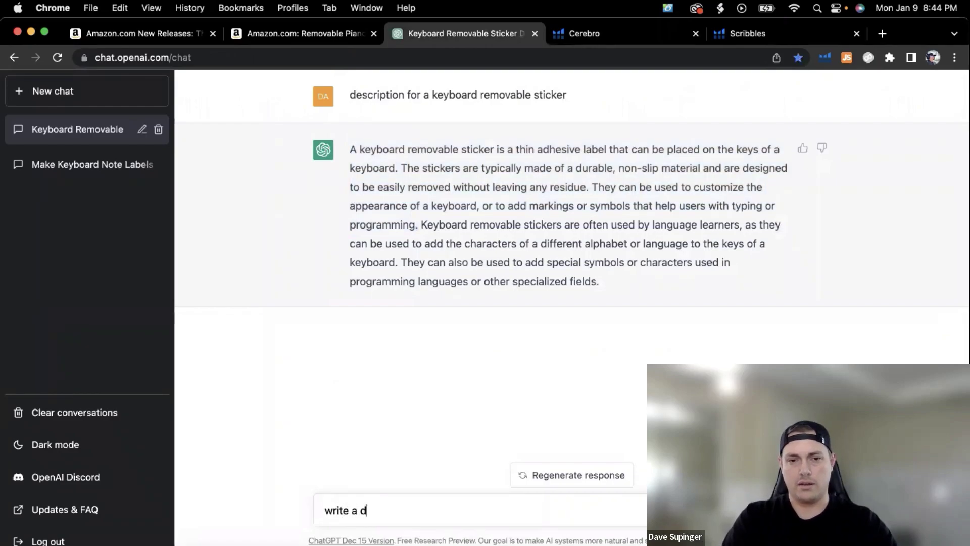
{"action": "type", "text": "description "}
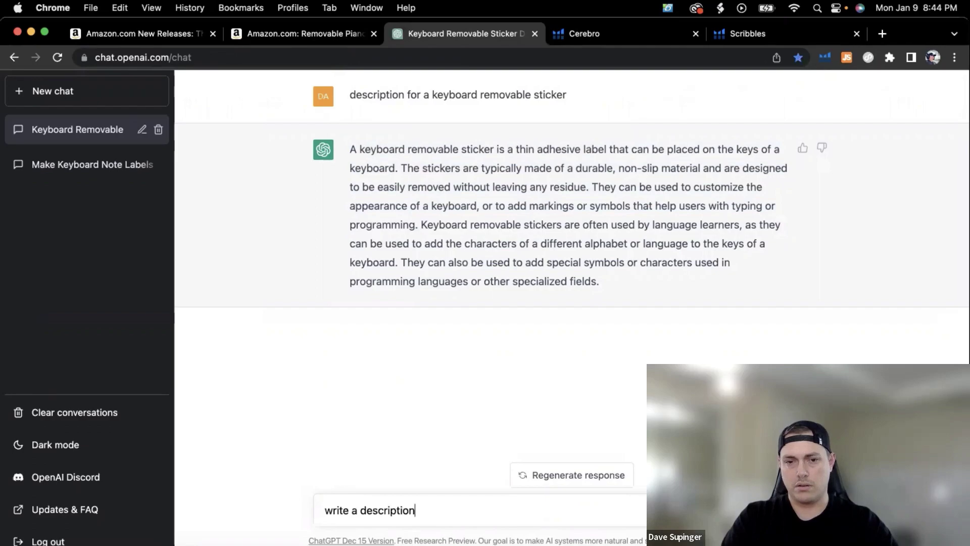
{"action": "type", "text": "about "}
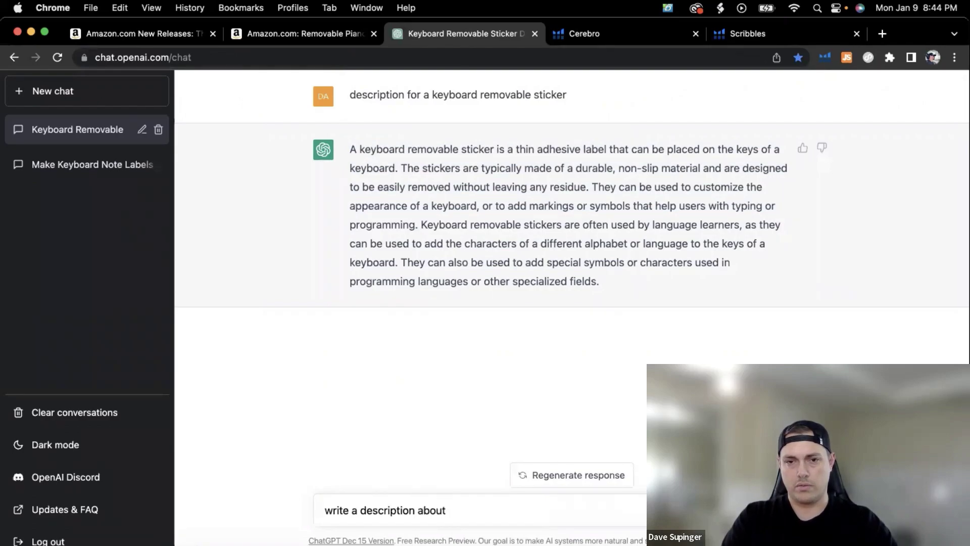
{"action": "type", "text": "removal"}
{"action": "type", "text": "le piano ke"}
{"action": "type", "text": "ybo"}
{"action": "key", "text": "BackSpace"}
{"action": "key", "text": "BackSpace"}
{"action": "key", "text": "BackSpace"}
{"action": "key", "text": "BackSpace"}
{"action": "key", "text": "BackSpace"}
{"action": "type", "text": "stickers"}
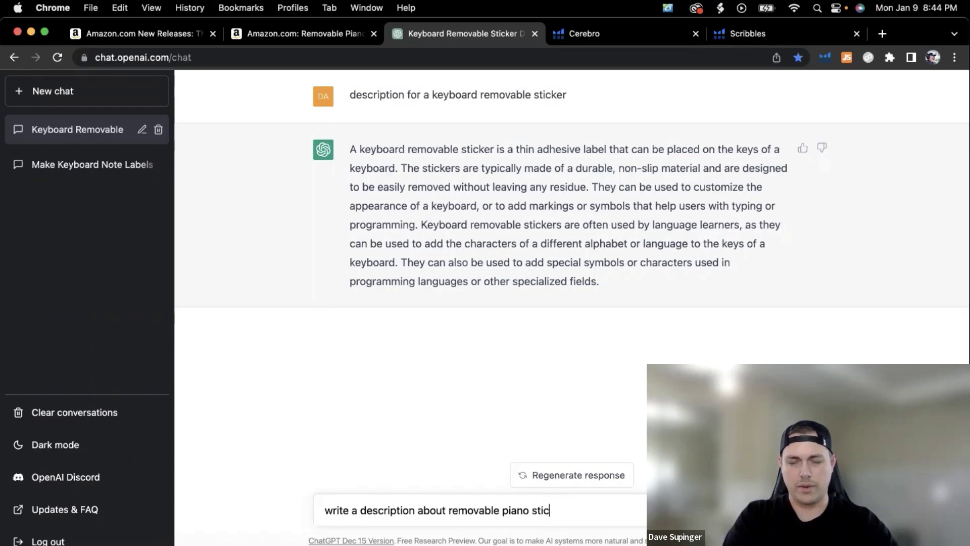
{"action": "key", "text": "BackSpace"}
{"action": "key", "text": "BackSpace"}
{"action": "key", "text": "BackSpace"}
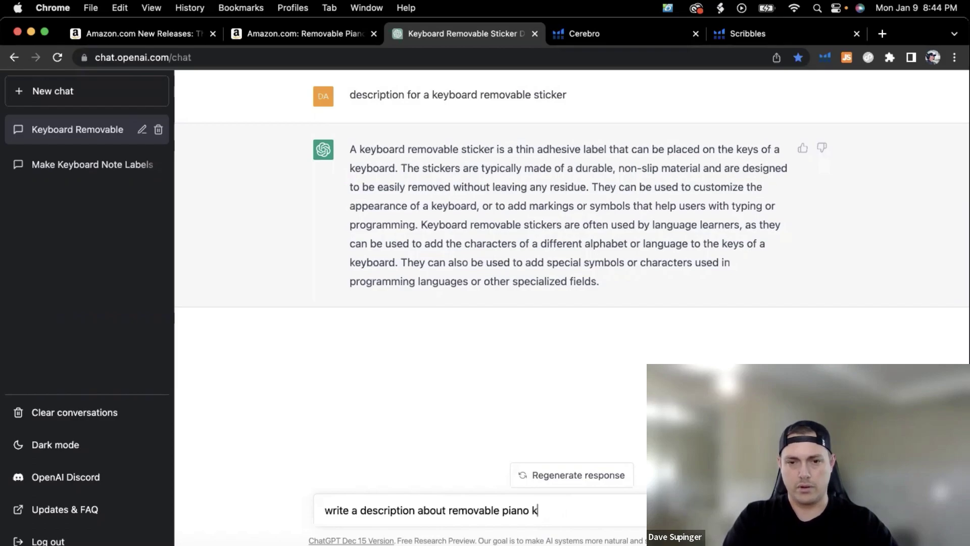
{"action": "type", "text": "key stick"}
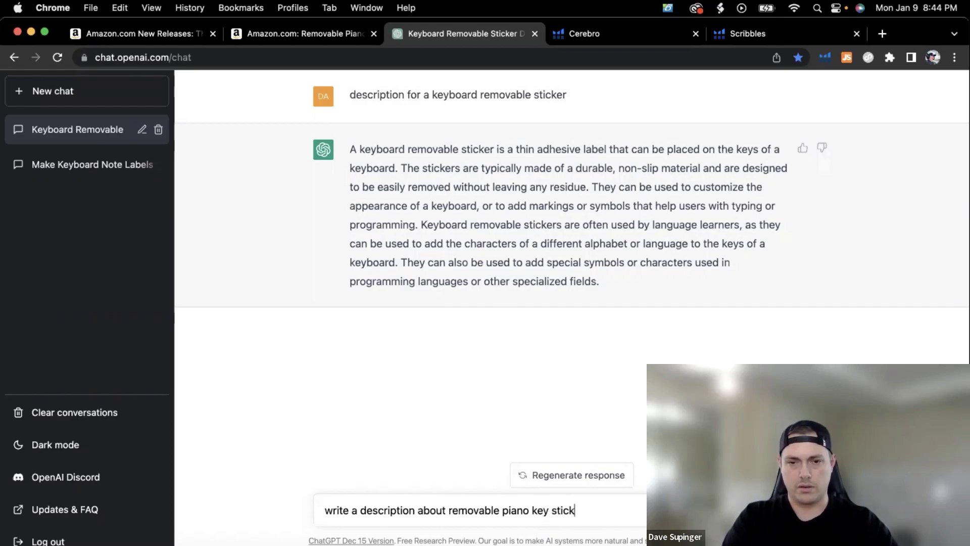
{"action": "type", "text": "ers using the k"}
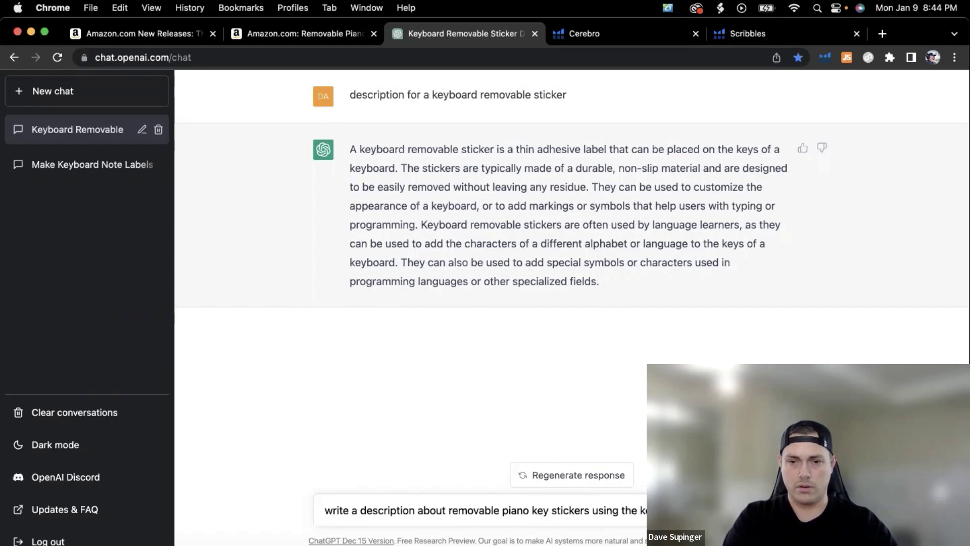
- Check the Cerebro keyword table, then return to the ChatGPT conversation
{"action": "left_click", "coordinate": [614, 37]}
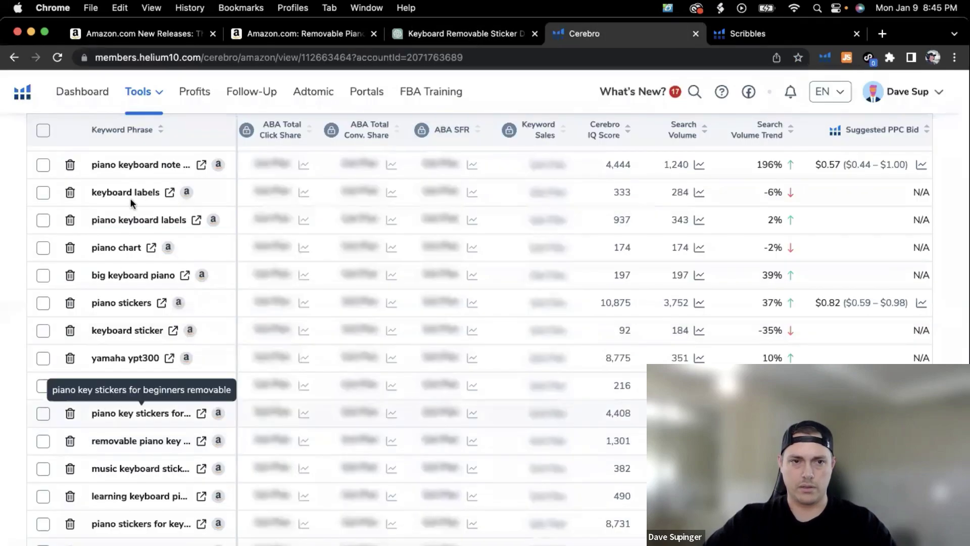
{"action": "scroll", "coordinate": [130, 198], "scroll_direction": "up", "scroll_amount": 7}
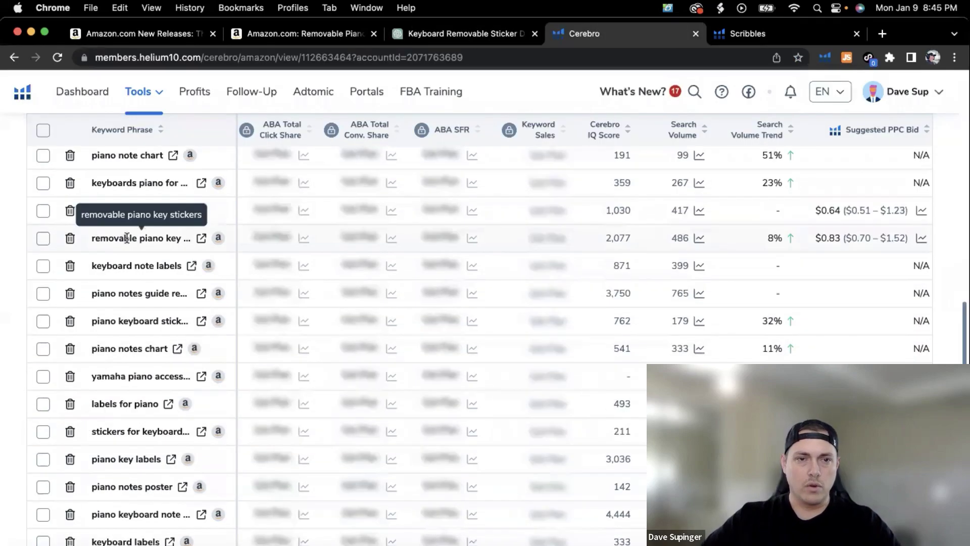
{"action": "left_click", "coordinate": [432, 32]}
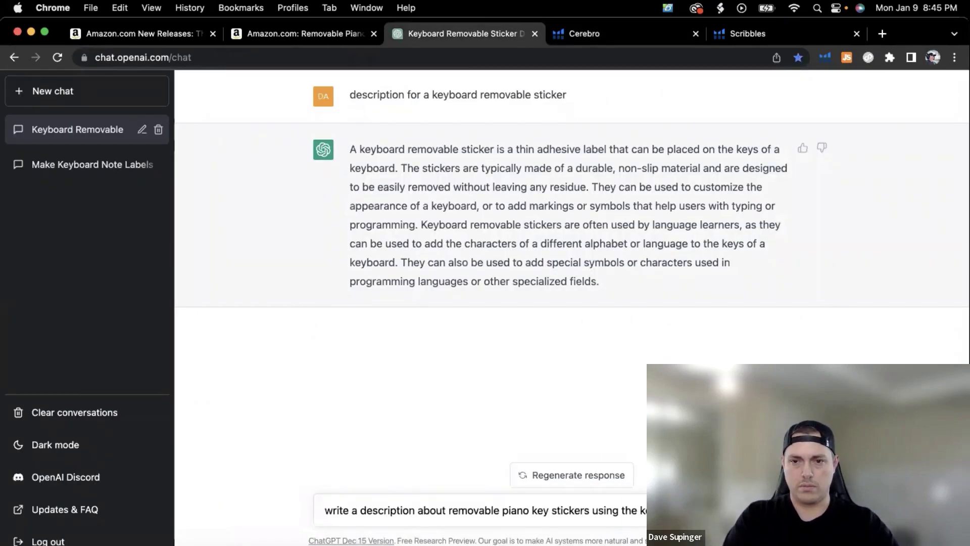
- Send ChatGPT the piano key stickers description request and copy its finger-placement and note-name sentence
{"action": "type", "text": "stickers"}
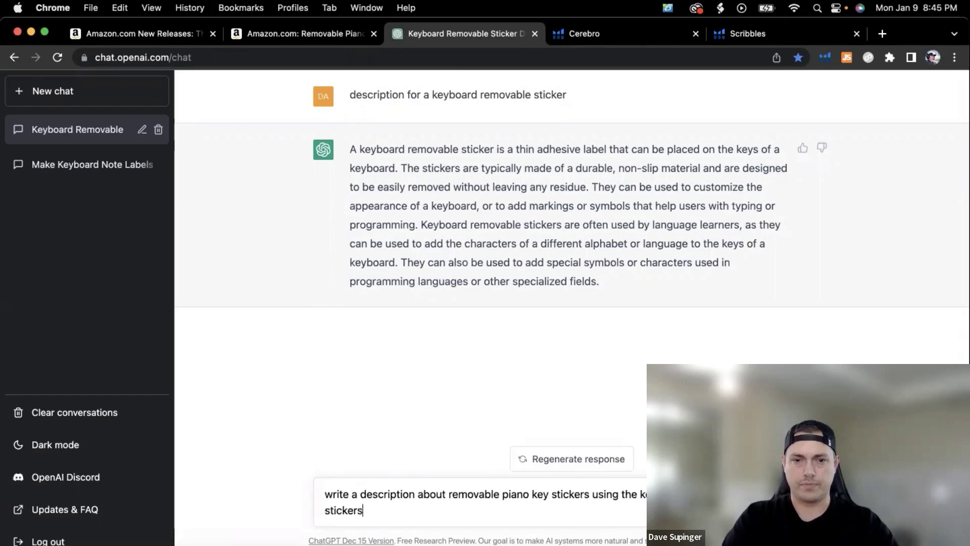
{"action": "key", "text": "Return"}
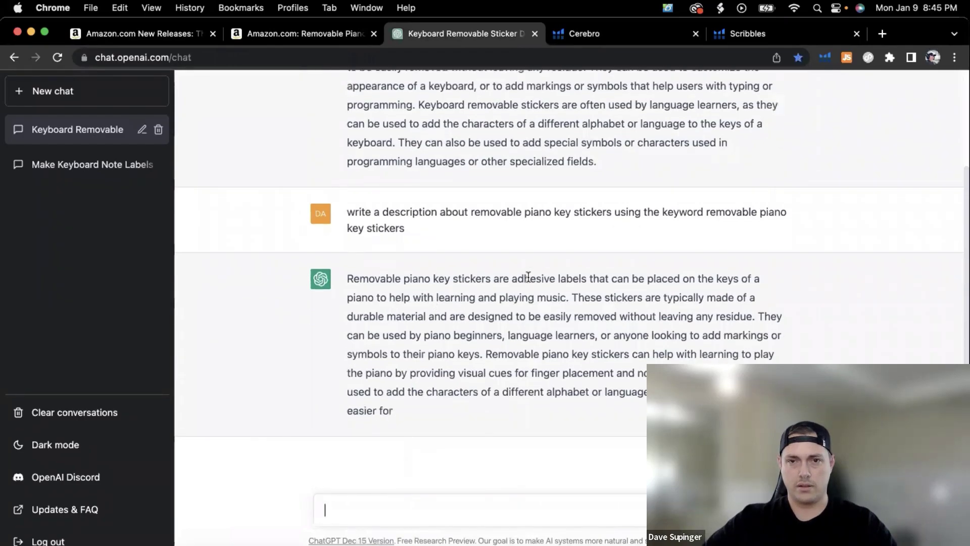
{"action": "scroll", "coordinate": [529, 276], "scroll_direction": "up", "scroll_amount": 3}
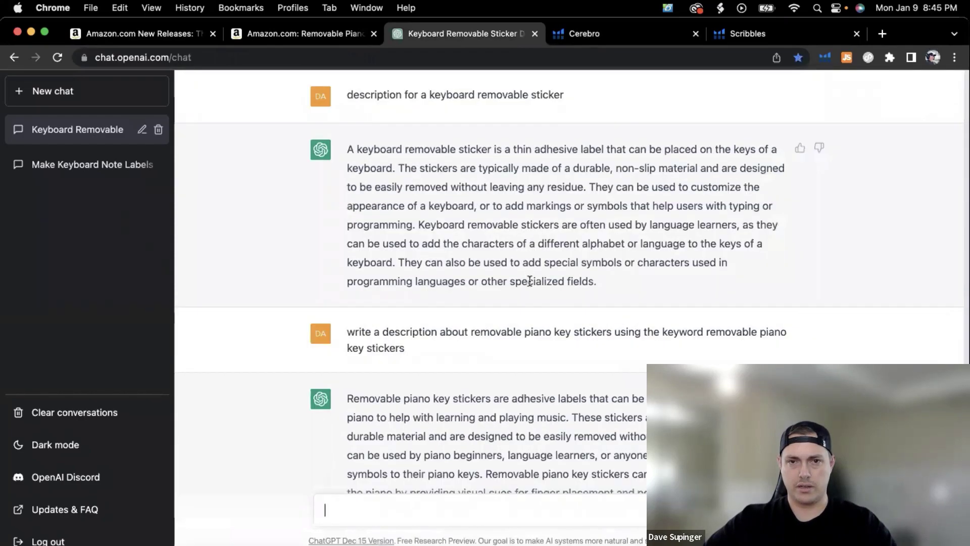
{"action": "scroll", "coordinate": [523, 330], "scroll_direction": "down", "scroll_amount": 3}
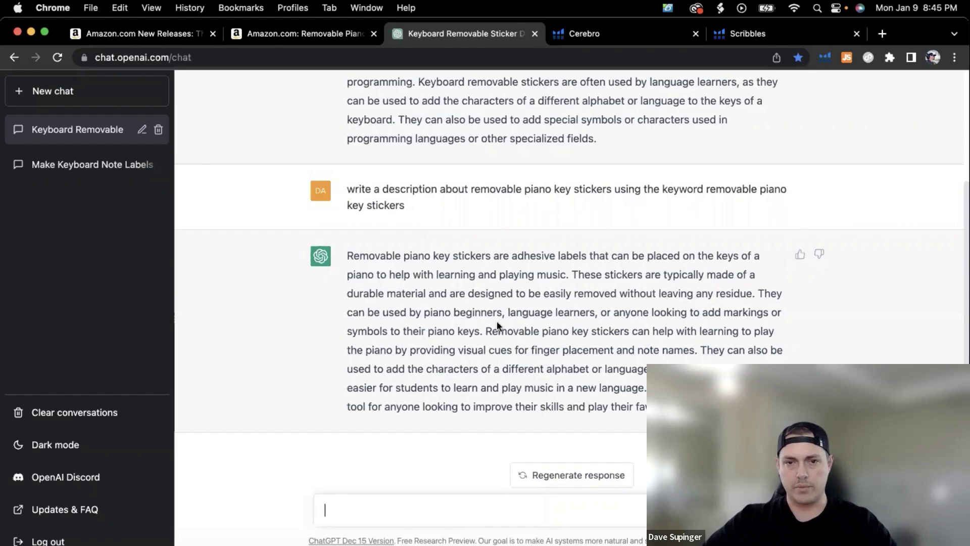
{"action": "left_click_drag", "start_coordinate": [485, 331], "coordinate": [698, 349]}
{"action": "right_click", "coordinate": [586, 331]}
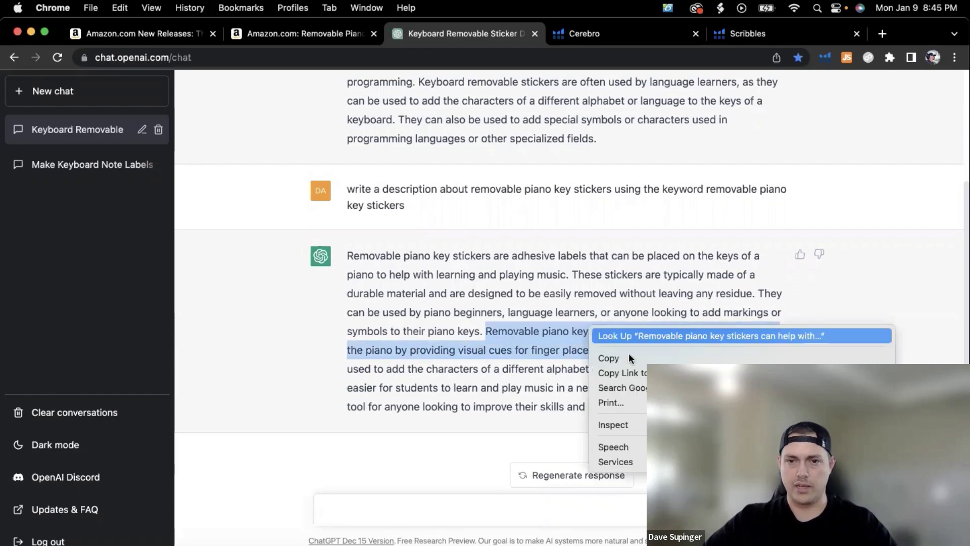
{"action": "left_click", "coordinate": [628, 356]}
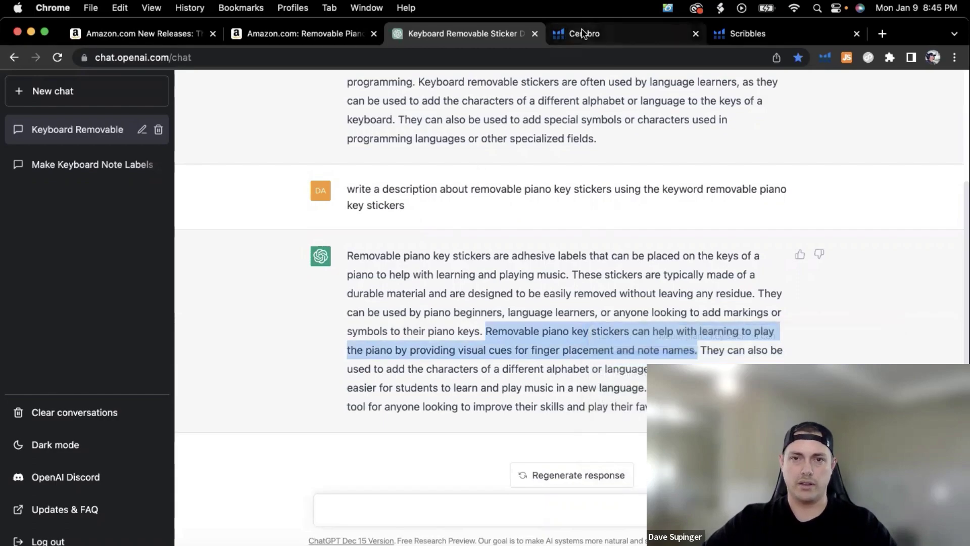
{"action": "key", "text": "ctrl+Tab"}
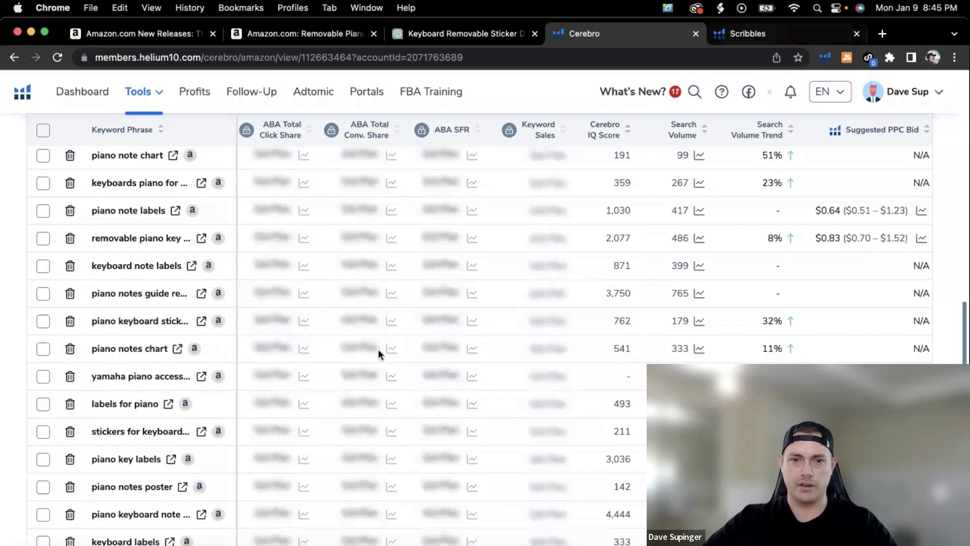
- Make Bullet Point #1 read 'Piano Key Stickers:' followed by the pasted finger-placement sentence
{"action": "key", "text": "ctrl+Tab"}
{"action": "left_click", "coordinate": [357, 303]}
{"action": "scroll", "coordinate": [364, 305], "scroll_direction": "up", "scroll_amount": 10}
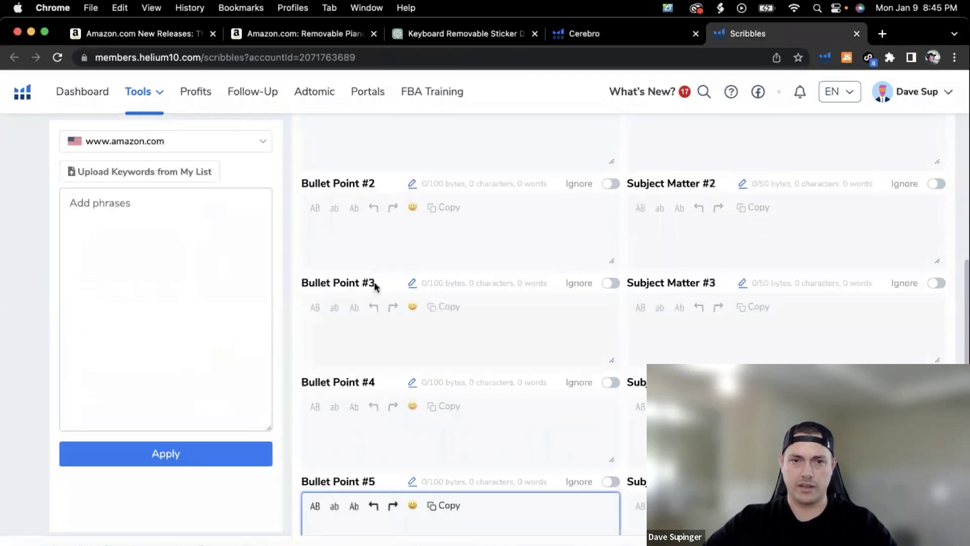
{"action": "left_click", "coordinate": [346, 327]}
{"action": "type", "text": "R"}
{"action": "key", "text": "BackSpace"}
{"action": "type", "text": "Piano Key Stickers:"}
{"action": "key", "text": "super+v"}
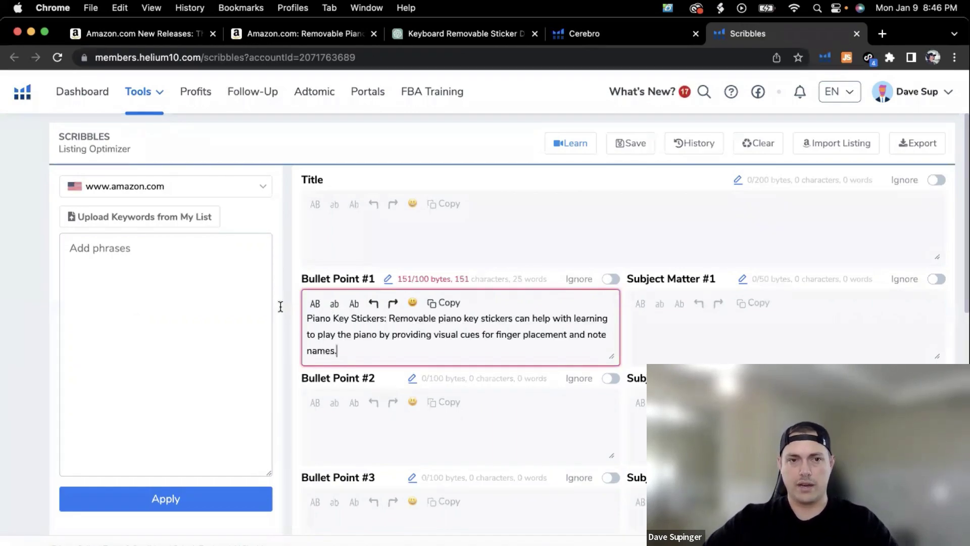
{"action": "left_click", "coordinate": [122, 246]}
{"action": "left_click", "coordinate": [111, 251]}
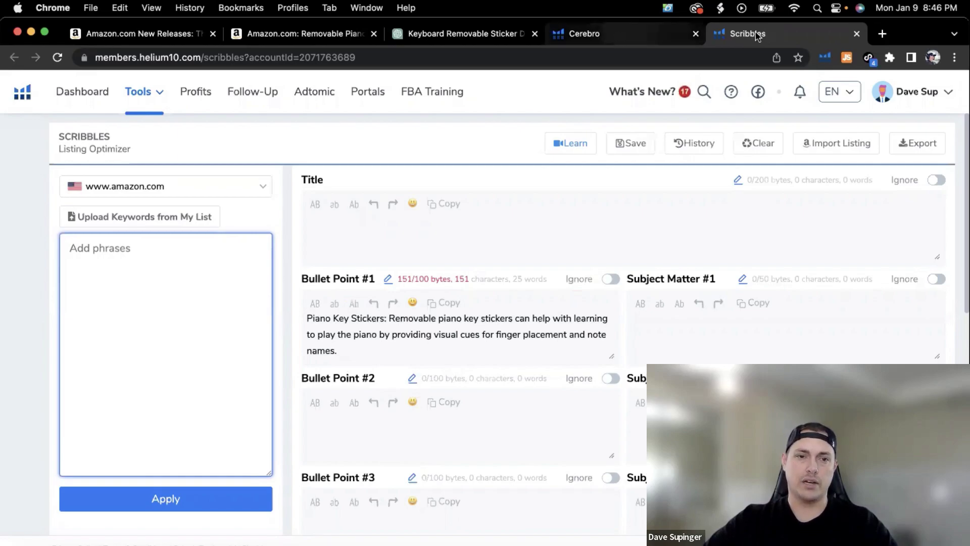
- Enter phrases: piano keyboard stickers for beginners, piano key stickers, removable piano stickers, removable piano key stickers
{"action": "key", "text": "ctrl+shift+Tab"}
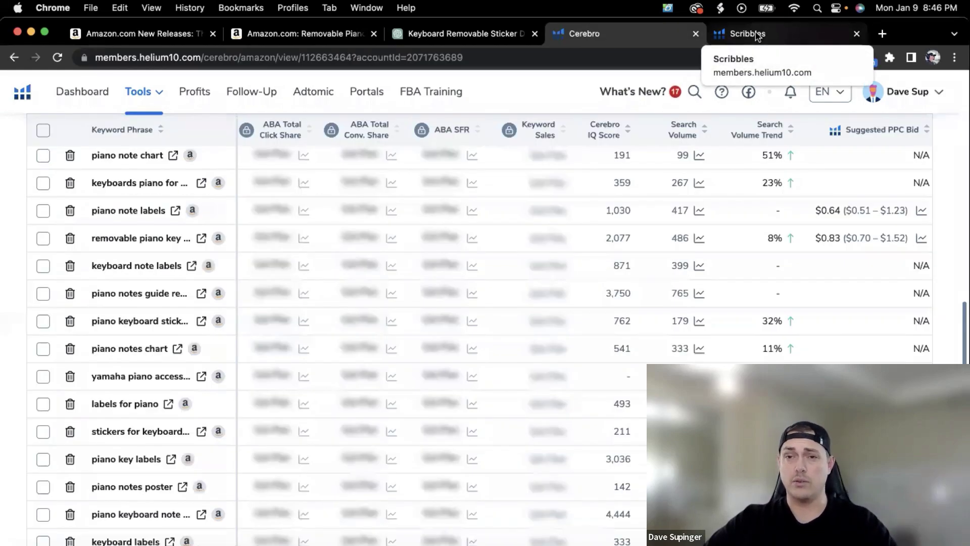
{"action": "left_click", "coordinate": [757, 34]}
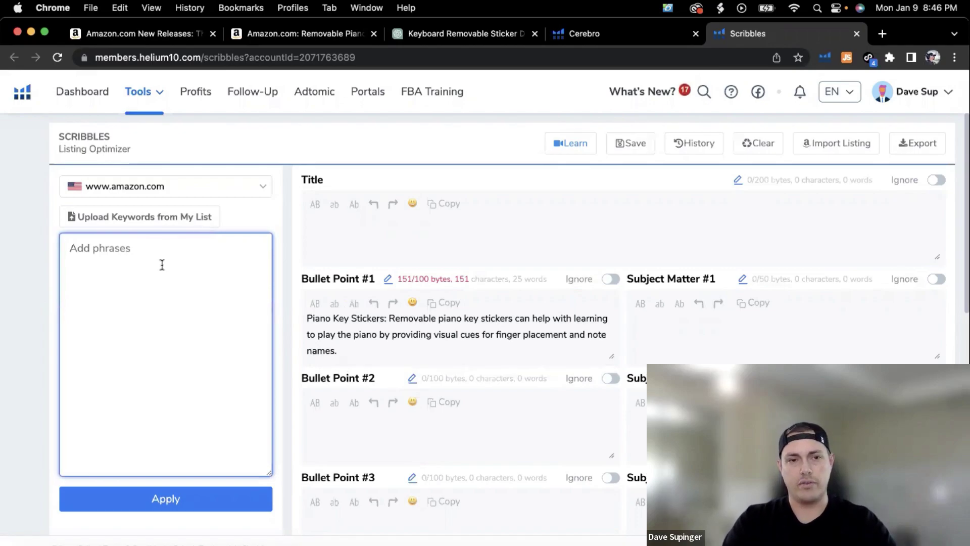
{"action": "type", "text": "piano keyboar ds"}
{"action": "key", "text": "BackSpace"}
{"action": "key", "text": "BackSpace"}
{"action": "key", "text": "BackSpace"}
{"action": "type", "text": "d stickers for beginners, "}
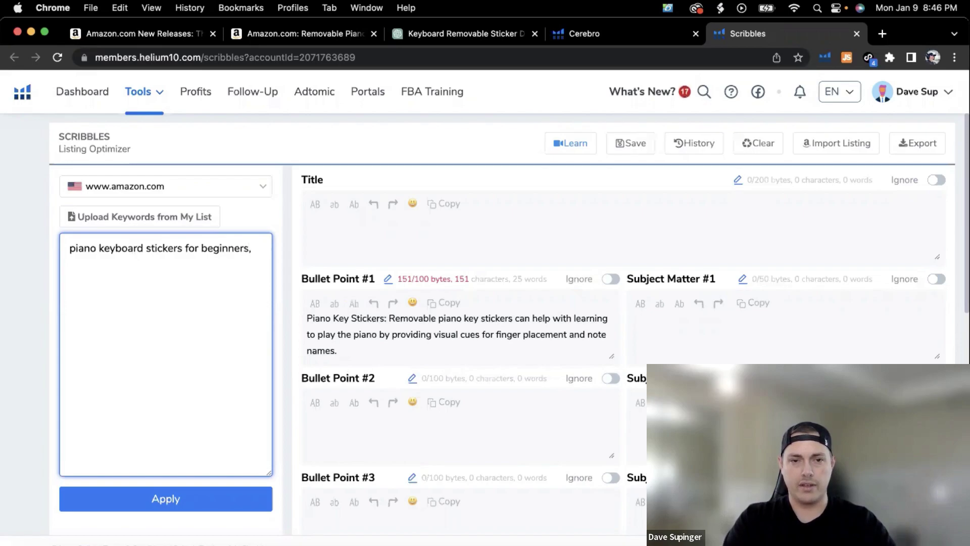
{"action": "type", "text": "piano key stickers, removable pia"}
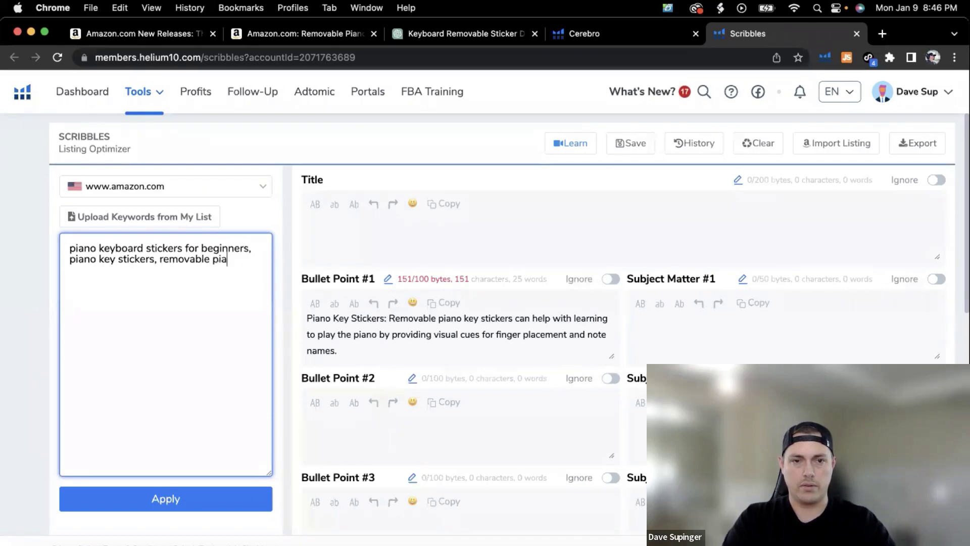
{"action": "type", "text": "no stickers, removable pia"}
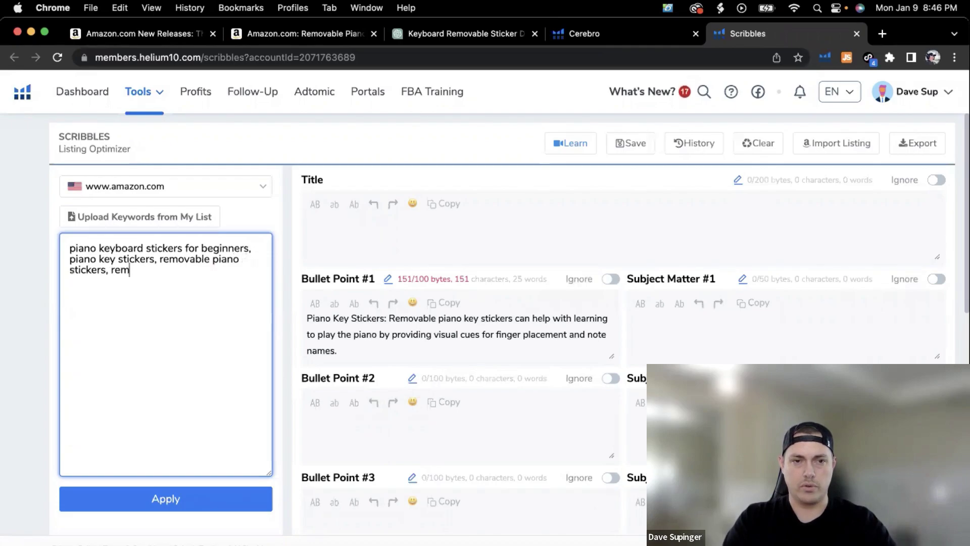
{"action": "type", "text": "no key stic"}
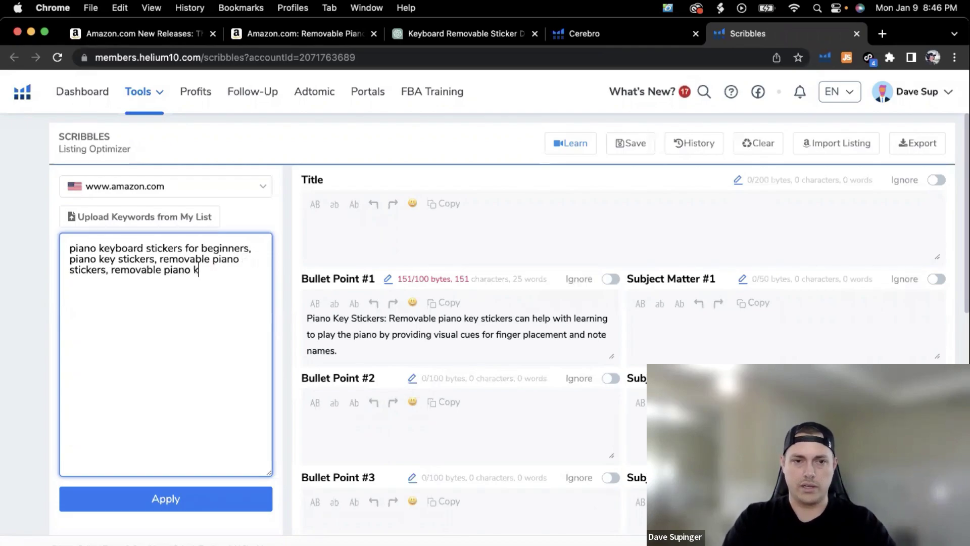
{"action": "type", "text": "kers"}
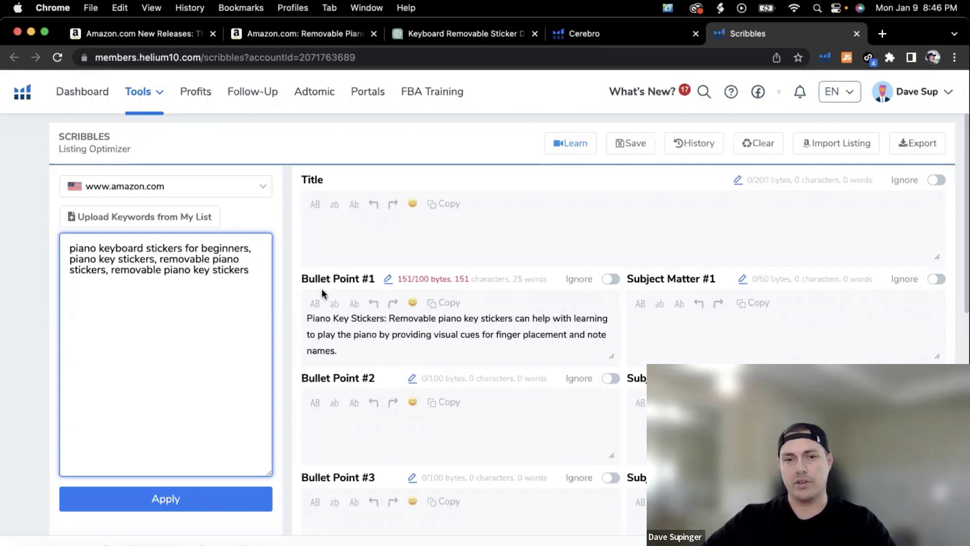
{"action": "left_click", "coordinate": [173, 501]}
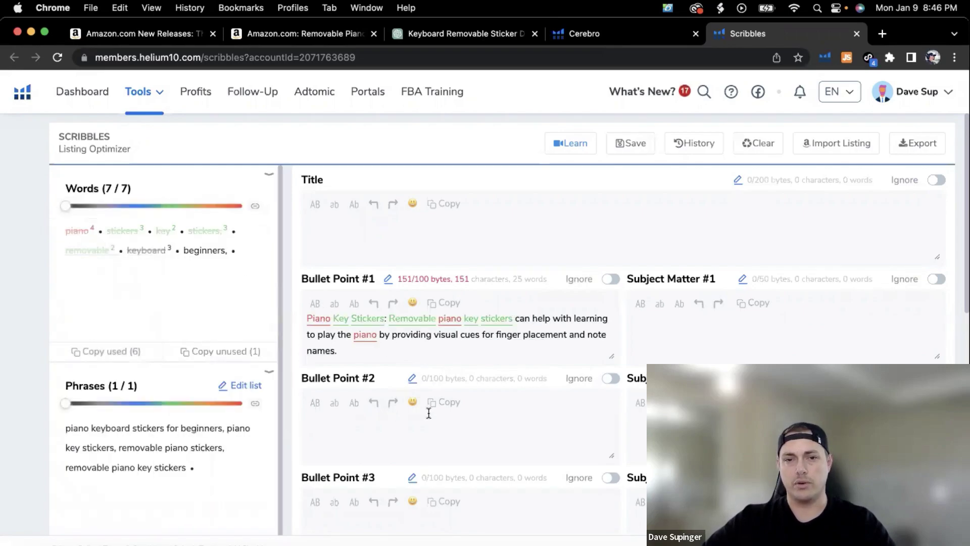
{"action": "scroll", "coordinate": [411, 436], "scroll_direction": "down", "scroll_amount": 10}
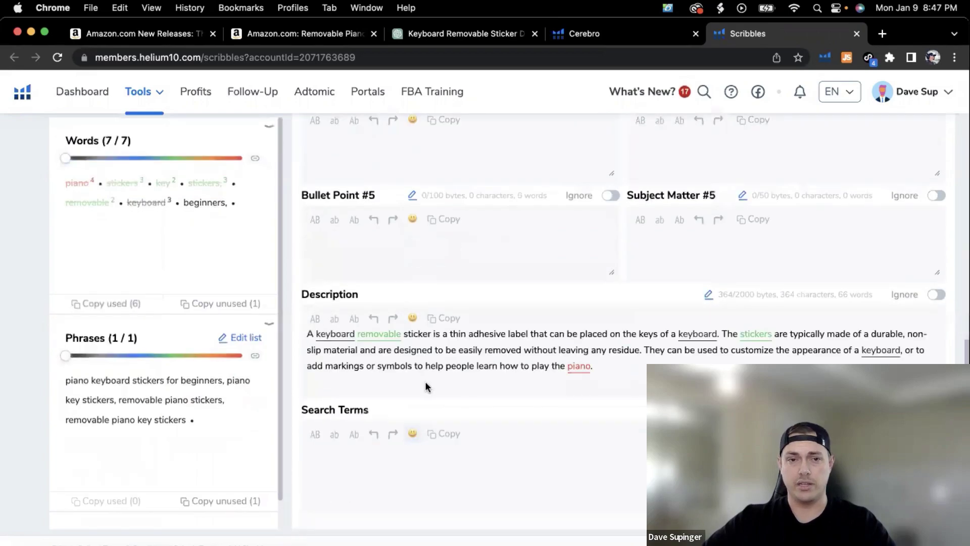
{"action": "scroll", "coordinate": [184, 225], "scroll_direction": "up", "scroll_amount": 10}
{"action": "scroll", "coordinate": [172, 217], "scroll_direction": "up", "scroll_amount": 2}
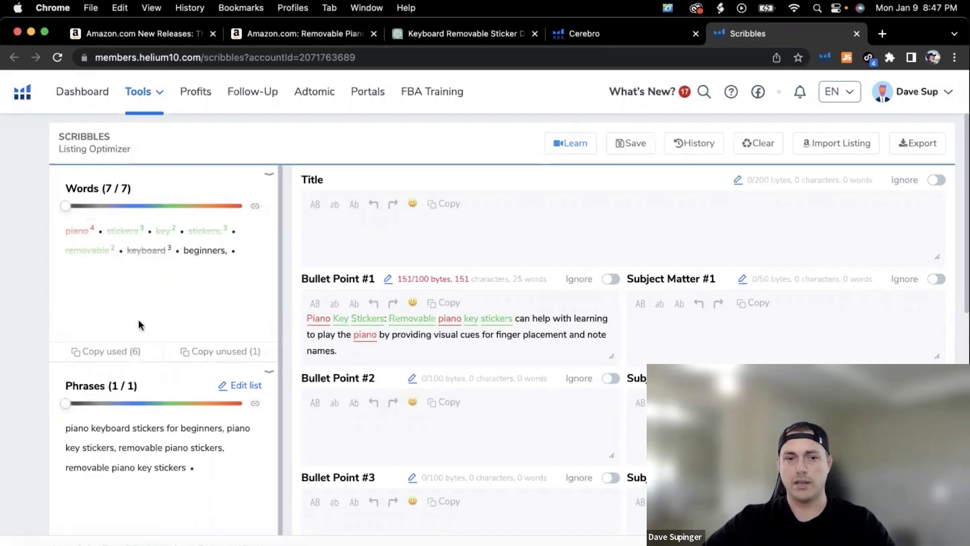
{"action": "scroll", "coordinate": [201, 433], "scroll_direction": "down", "scroll_amount": 3}
{"action": "scroll", "coordinate": [202, 433], "scroll_direction": "up", "scroll_amount": 1}
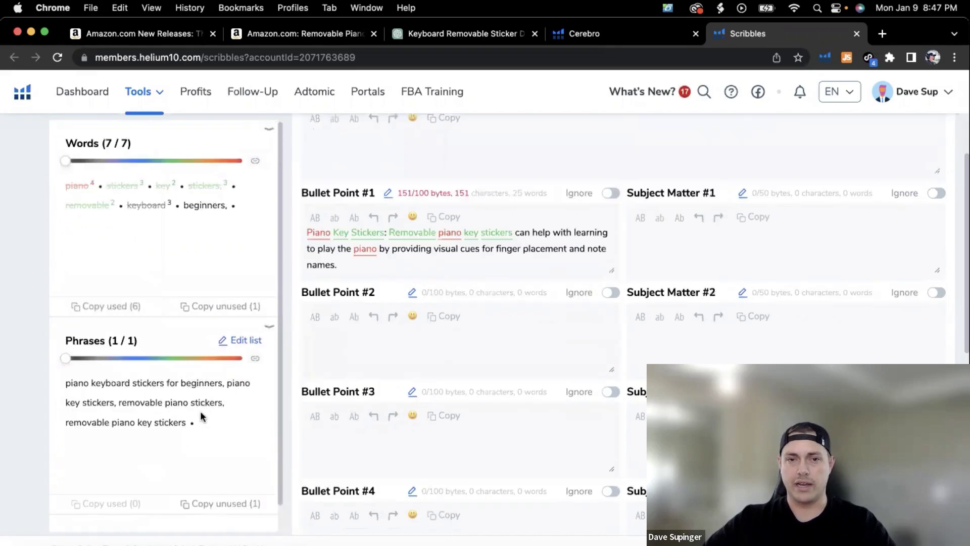
{"action": "scroll", "coordinate": [517, 219], "scroll_direction": "up", "scroll_amount": 3}
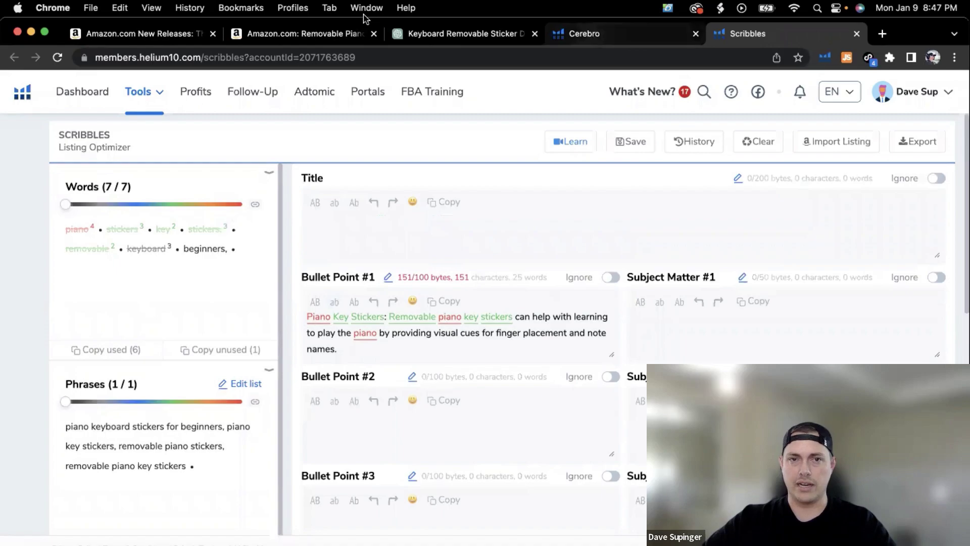
- Reload the competitor's Removable Piano Keyboard Note Labels page and highlight its title's opening words
{"action": "key", "text": "super+2"}
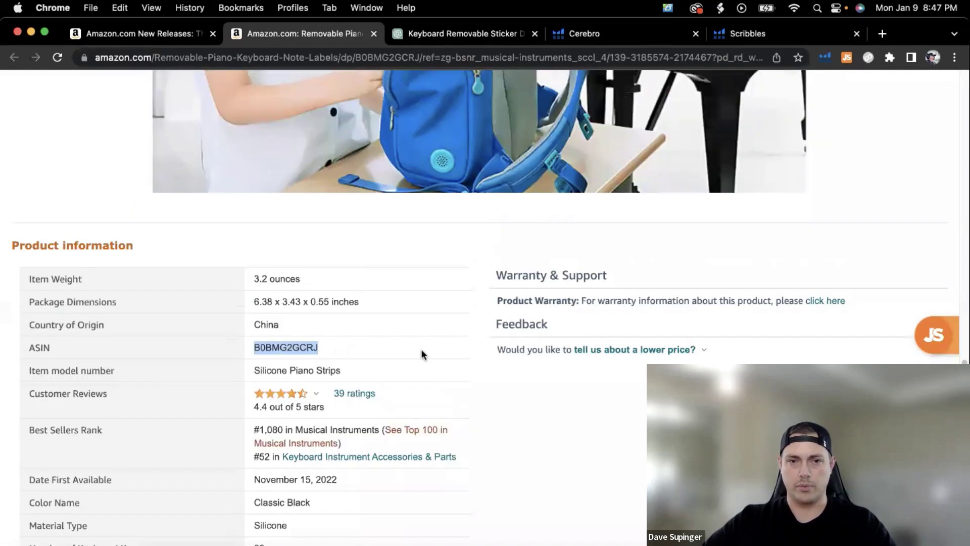
{"action": "key", "text": "super+r"}
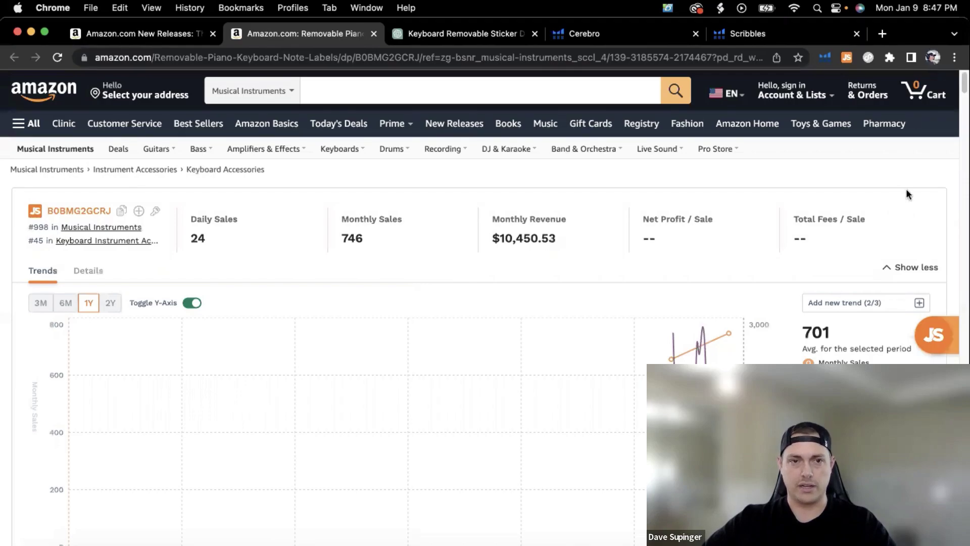
{"action": "scroll", "coordinate": [902, 314], "scroll_direction": "down", "scroll_amount": 10}
{"action": "scroll", "coordinate": [902, 314], "scroll_direction": "up", "scroll_amount": 2}
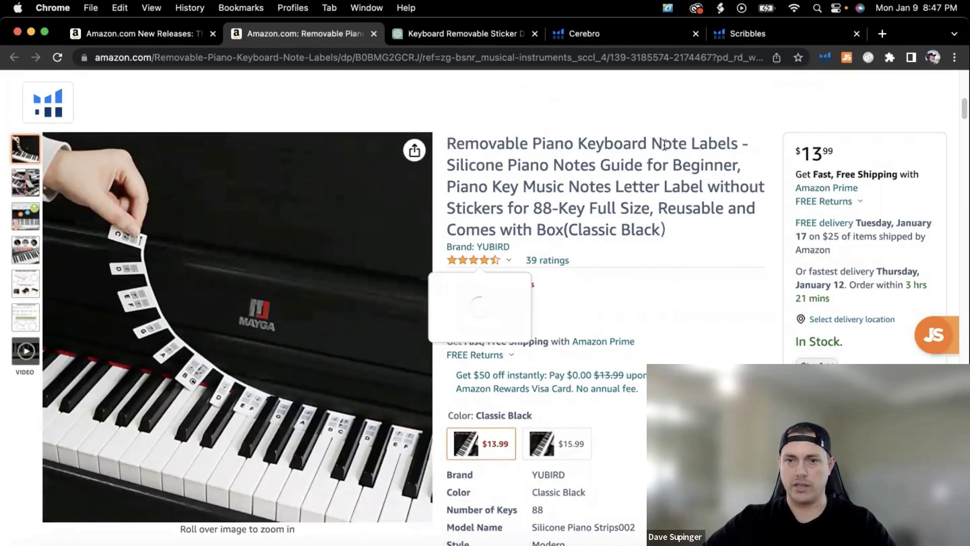
{"action": "left_click_drag", "start_coordinate": [663, 145], "coordinate": [703, 138]}
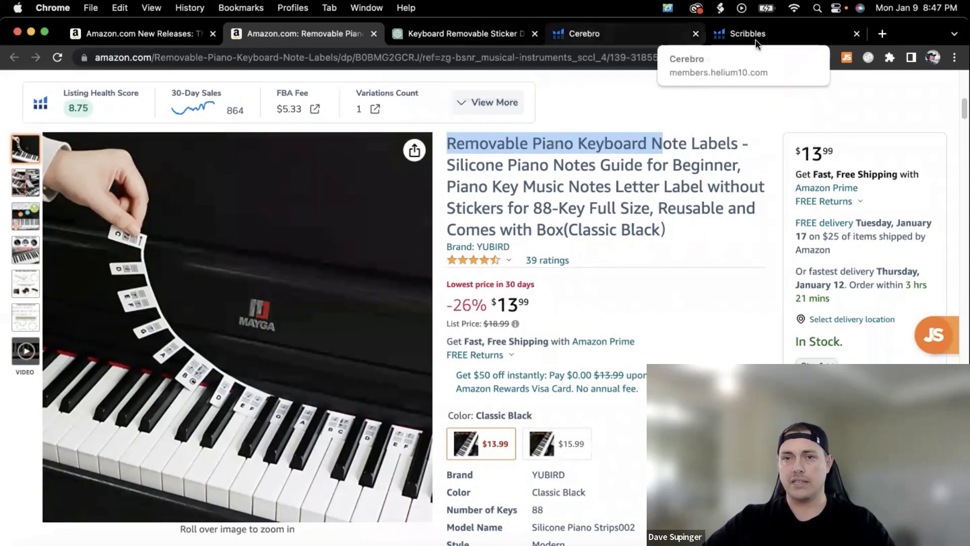
- Begin the Title with 'Removable piano key note stickers', accepting the suggested words
{"action": "left_click", "coordinate": [609, 37]}
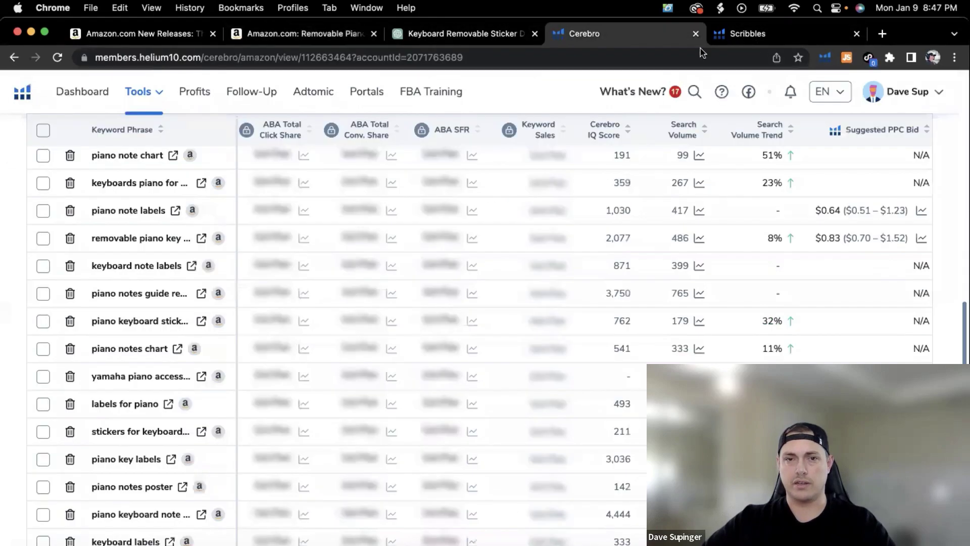
{"action": "left_click", "coordinate": [739, 35]}
{"action": "left_click", "coordinate": [374, 233]}
{"action": "type", "text": "Remova"}
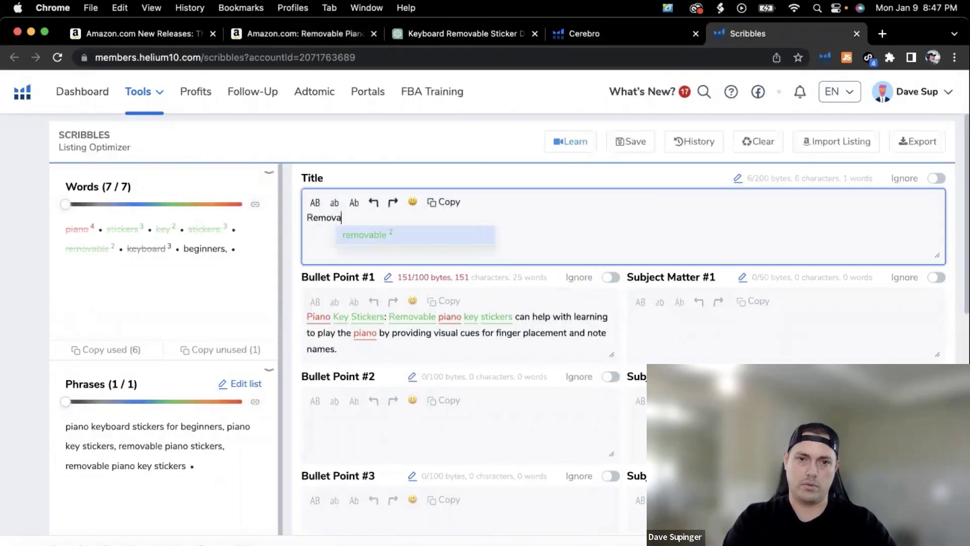
{"action": "key", "text": "Return"}
{"action": "type", "text": "piano key note stic"}
{"action": "key", "text": "Return"}
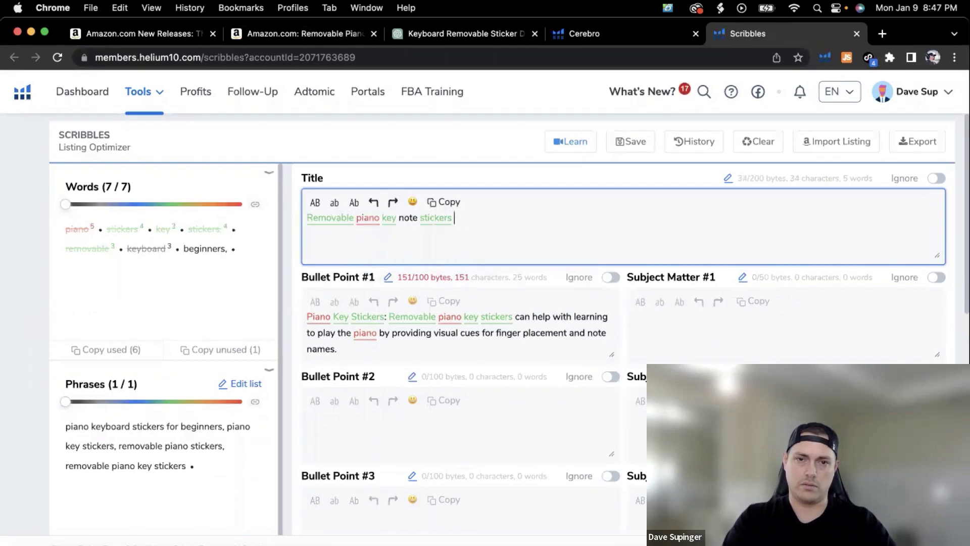
- Replace 'stickers' with 'labels', adding 'for beginners - Easy to peel and stick… without leaving any sticky residue.'
{"action": "left_click", "coordinate": [303, 34]}
{"action": "left_click", "coordinate": [758, 33]}
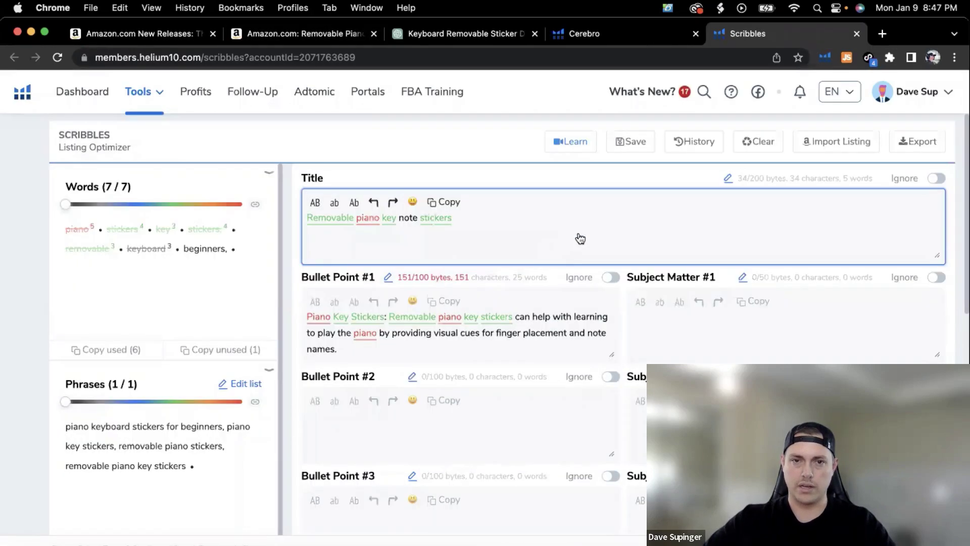
{"action": "double_click", "coordinate": [430, 217]}
{"action": "type", "text": "labels"}
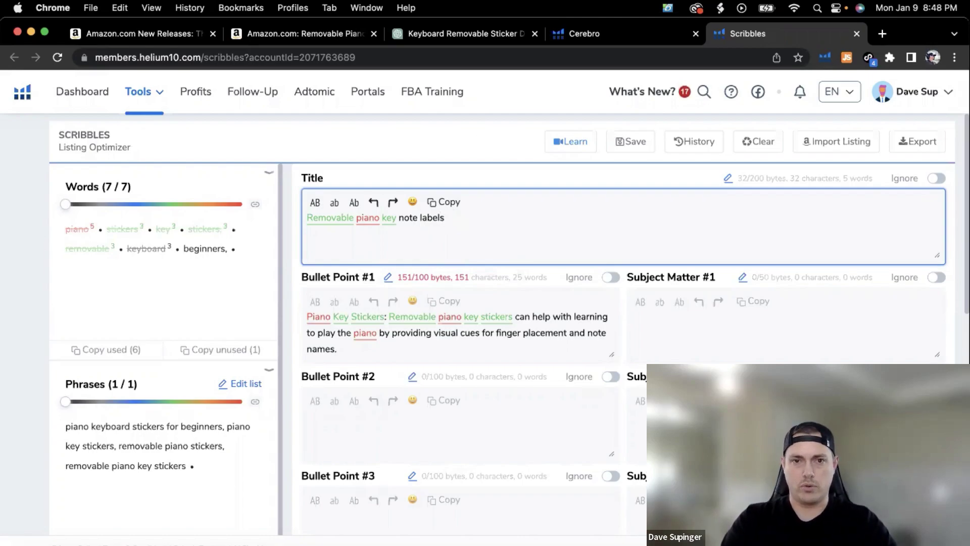
{"action": "type", "text": " for beginners "}
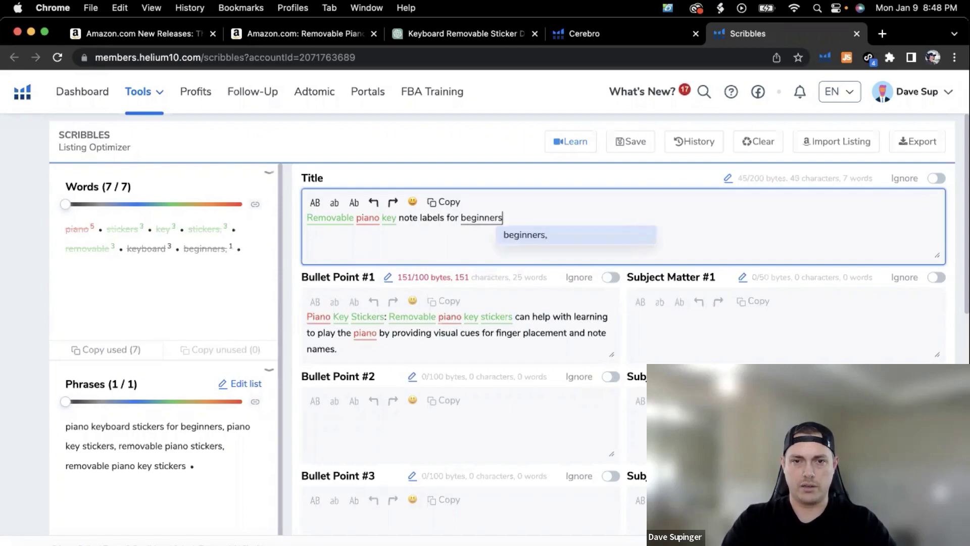
{"action": "type", "text": "- Ea"}
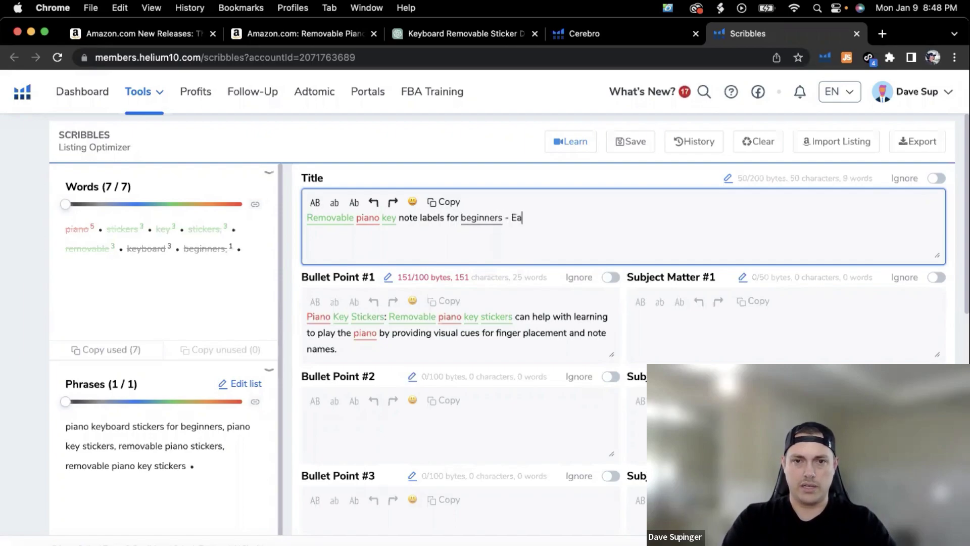
{"action": "type", "text": "sy to peel and stick to the piano "}
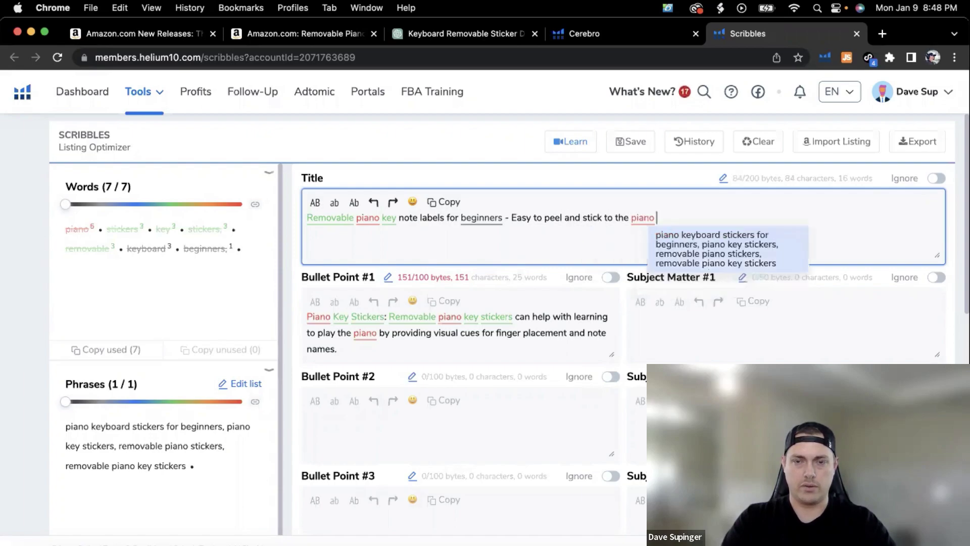
{"action": "type", "text": "keys without"}
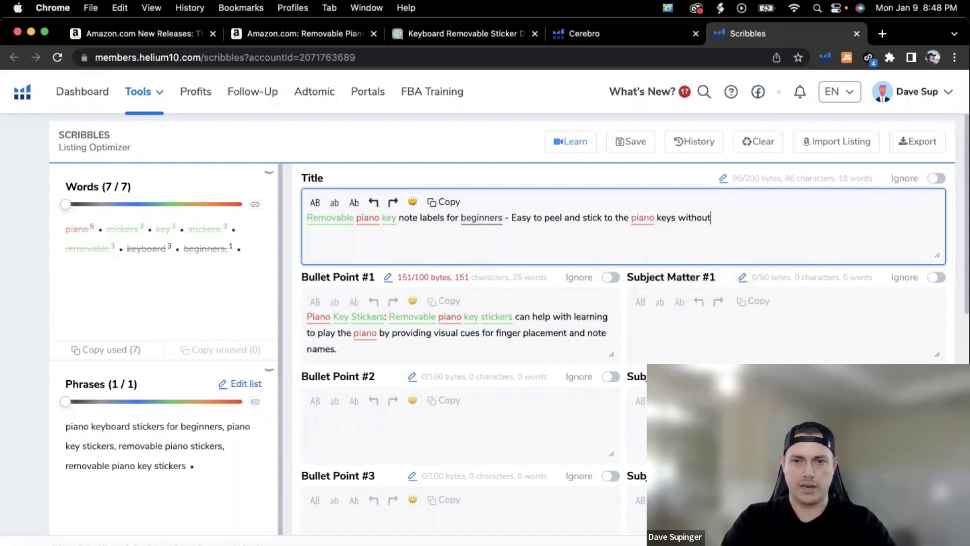
{"action": "type", "text": " leavig a"}
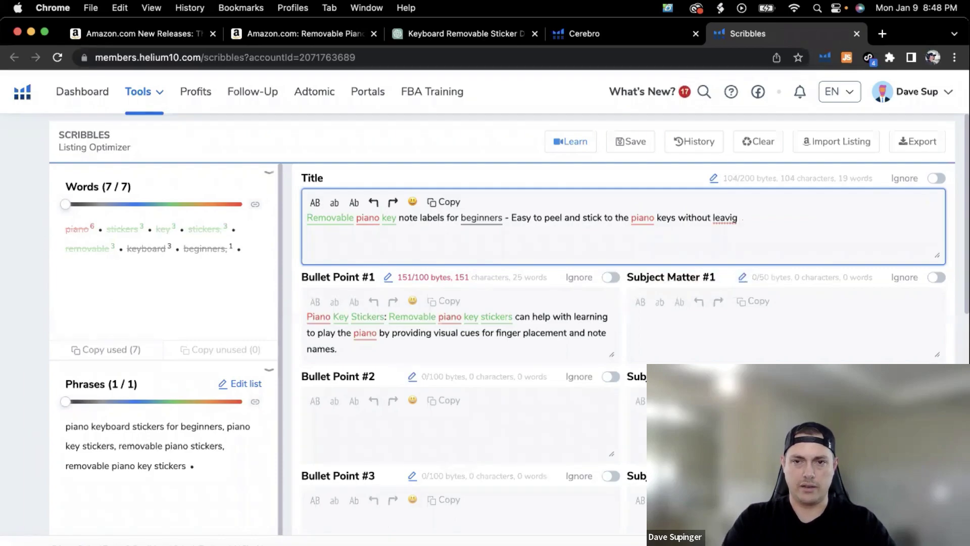
{"action": "key", "text": "BackSpace"}
{"action": "key", "text": "BackSpace"}
{"action": "type", "text": "ng ny type of sticky resi"}
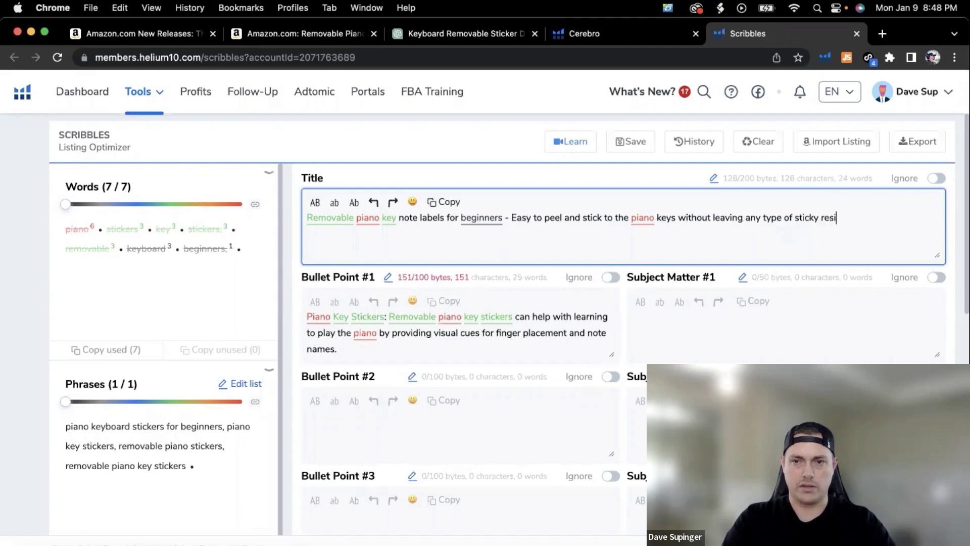
{"action": "type", "text": "due"}
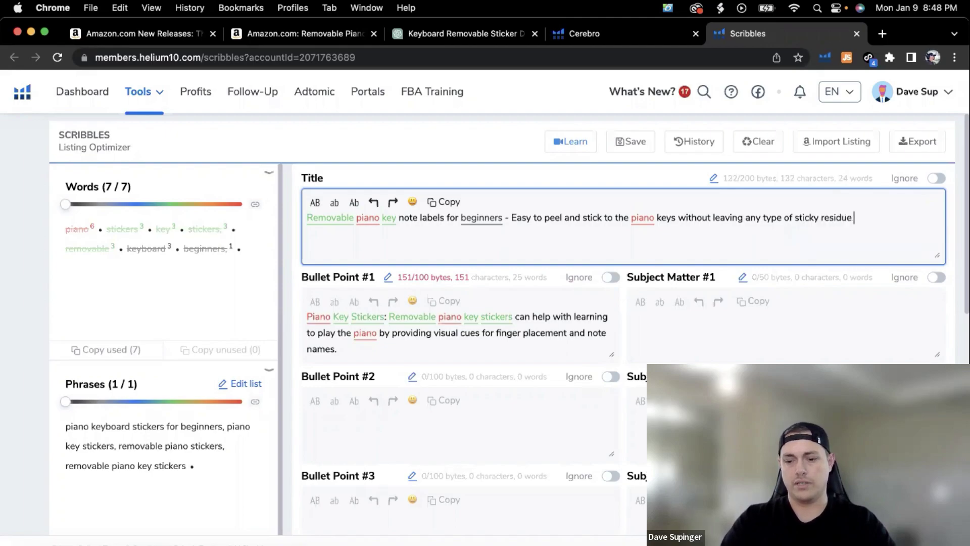
{"action": "type", "text": ".-"}
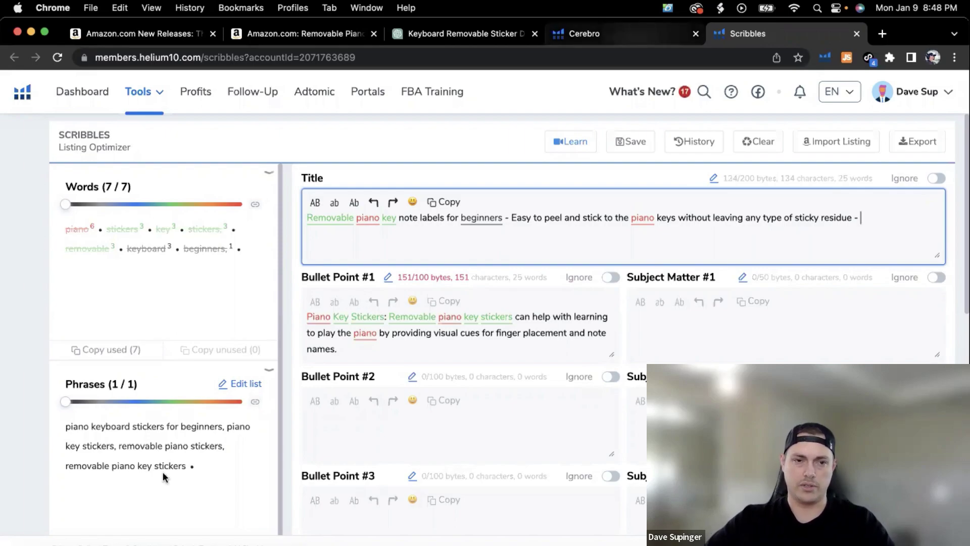
{"action": "key", "text": "ctrl+shift+Tab"}
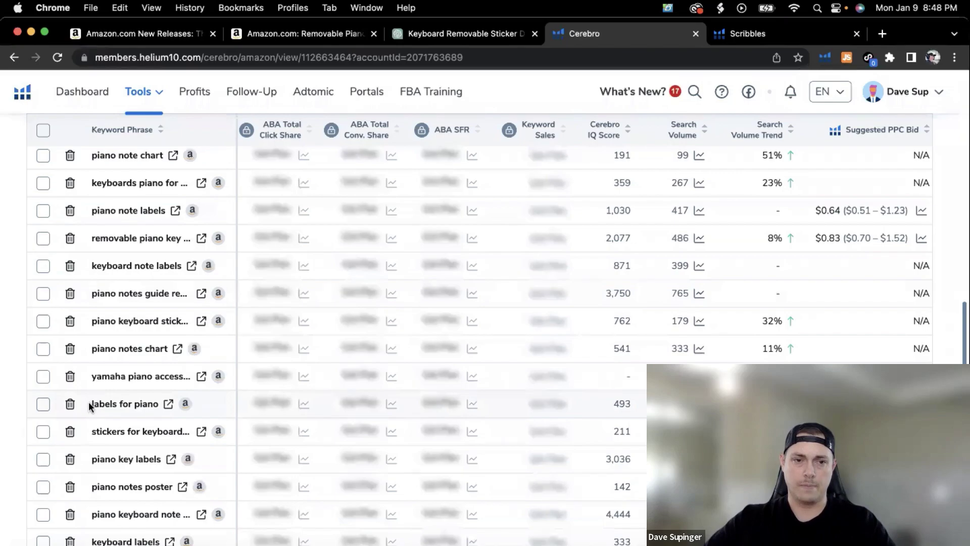
{"action": "left_click", "coordinate": [756, 43]}
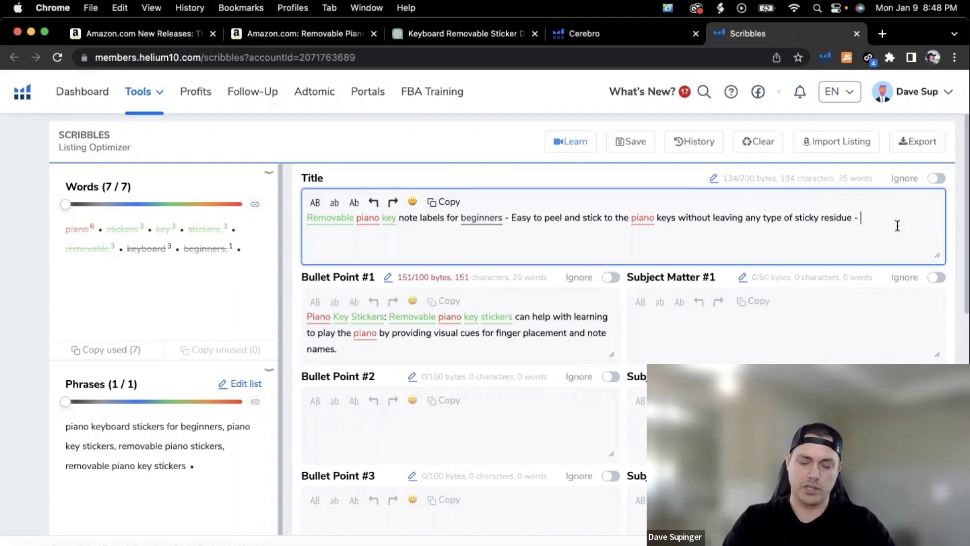
{"action": "type", "text": "Learn to play the piano"}
{"action": "key", "text": "BackSpace"}
{"action": "type", "text": "ano q"}
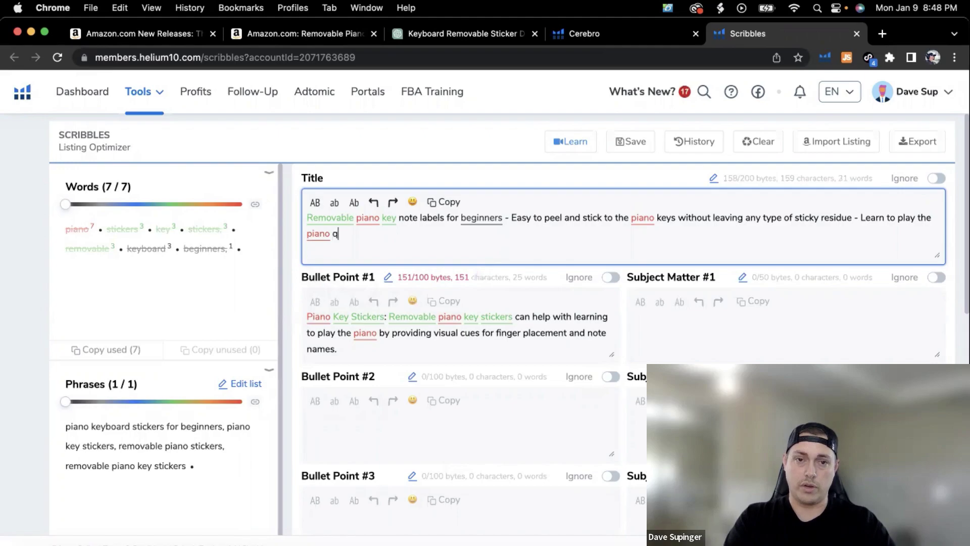
{"action": "type", "text": "uickly with these"}
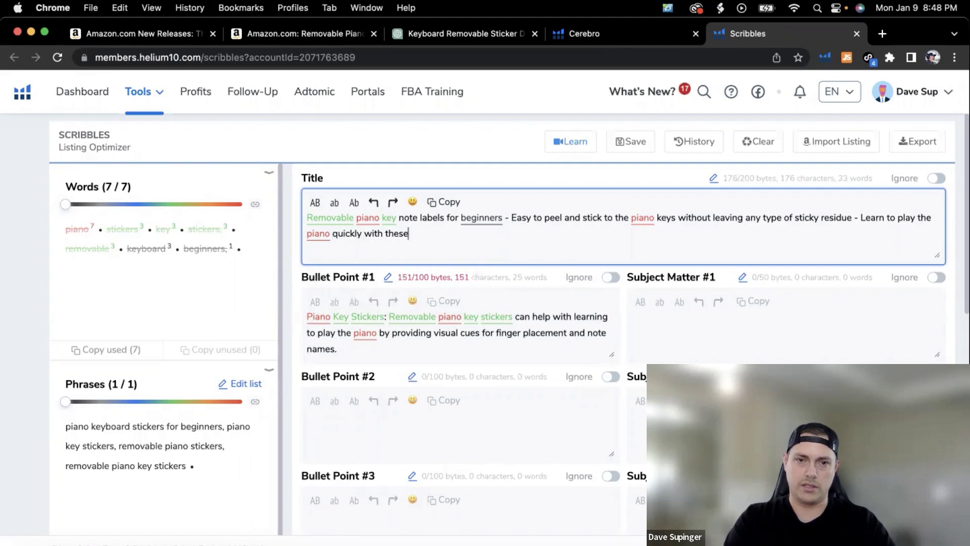
{"action": "type", "text": "asy to "}
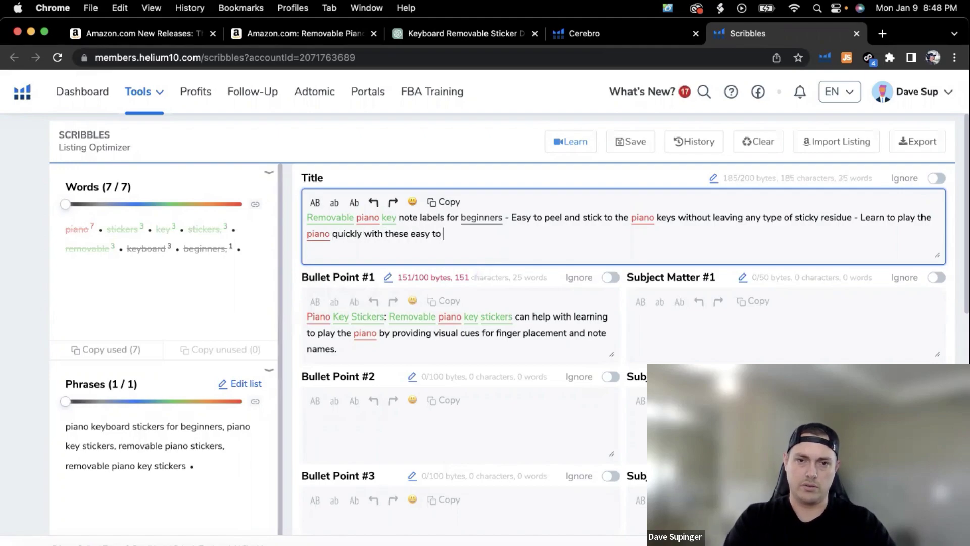
{"action": "type", "text": "read laminate k"}
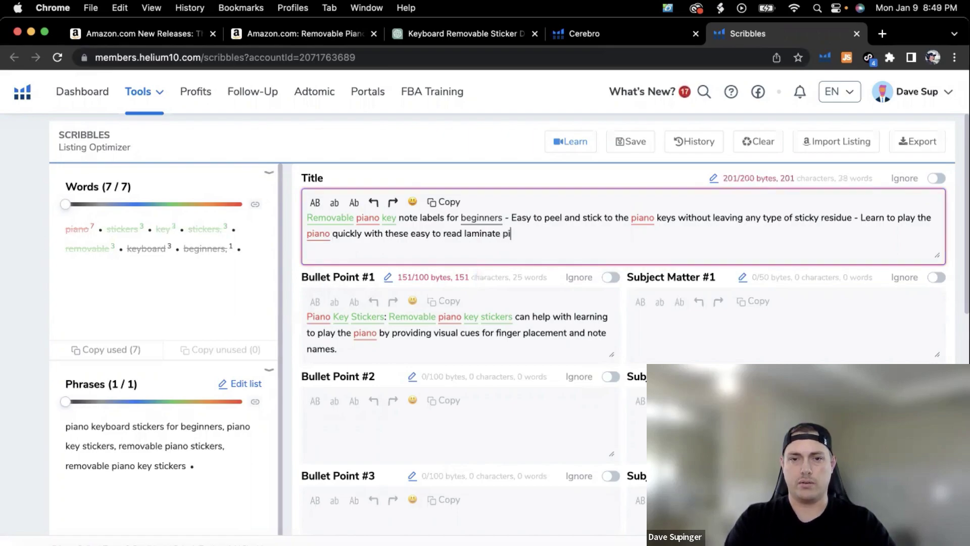
{"action": "key", "text": "BackSpace"}
{"action": "type", "text": "labels"}
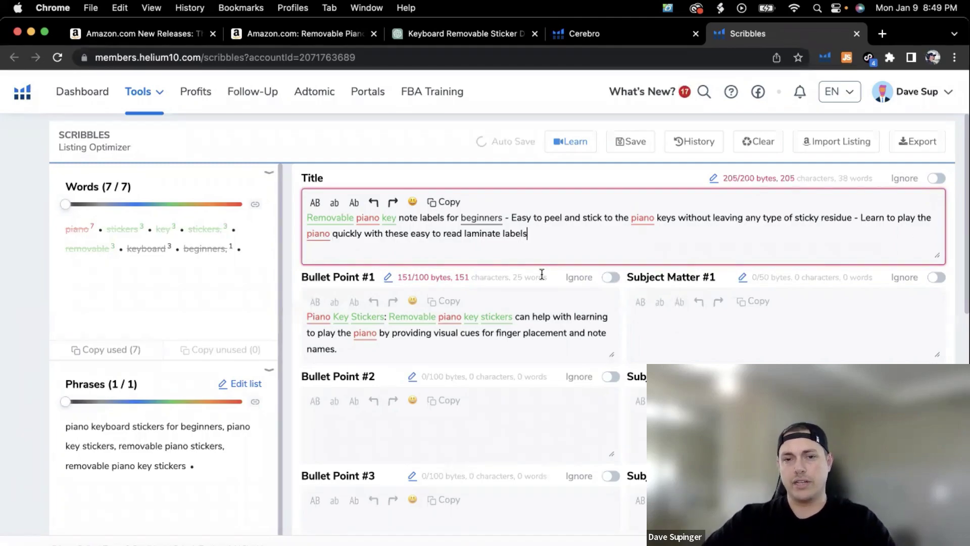
{"action": "scroll", "coordinate": [455, 353], "scroll_direction": "down", "scroll_amount": 5}
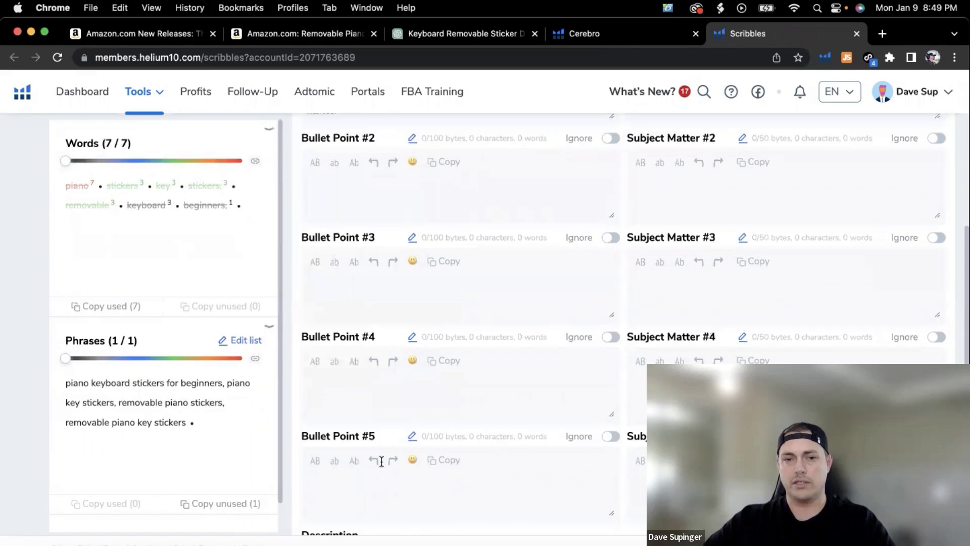
{"action": "scroll", "coordinate": [389, 468], "scroll_direction": "down", "scroll_amount": 5}
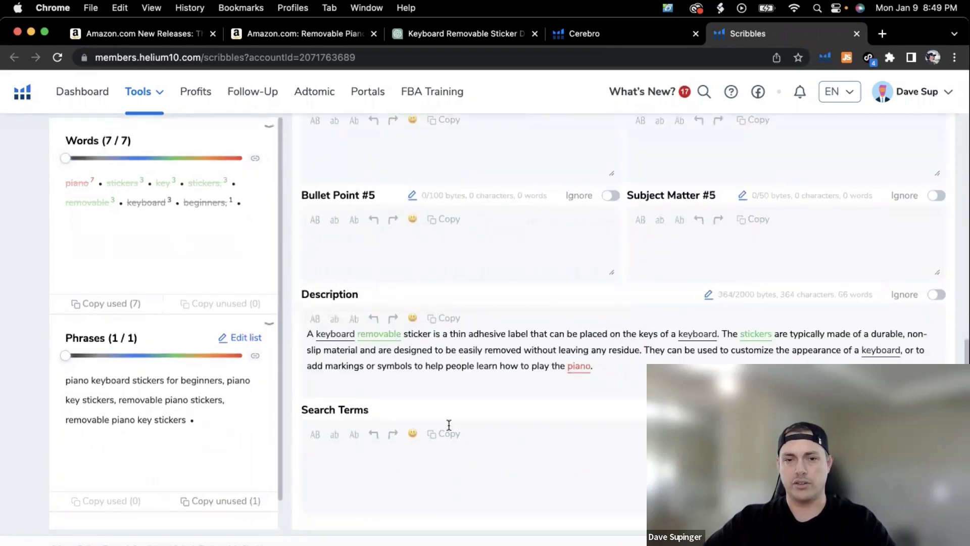
{"action": "scroll", "coordinate": [449, 430], "scroll_direction": "up", "scroll_amount": 1}
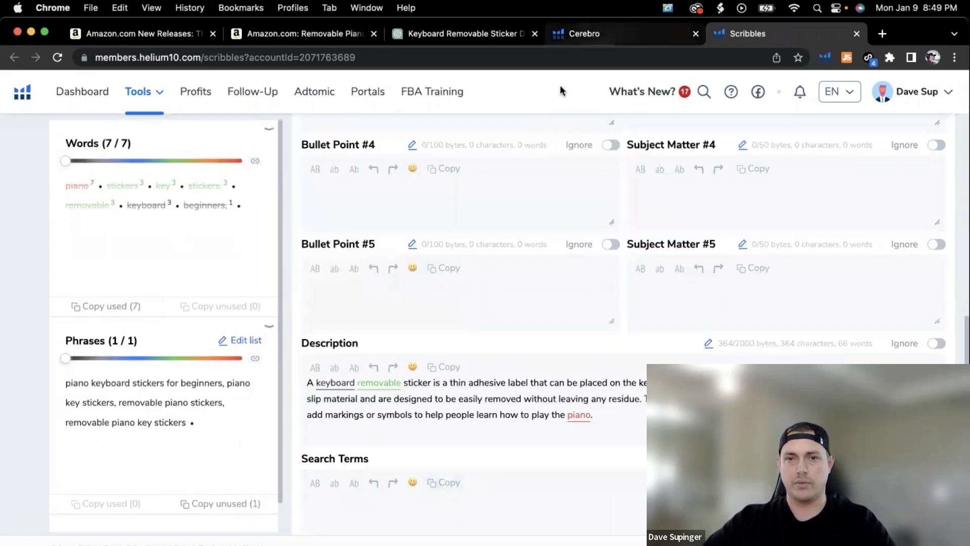
- Sort Cerebro keywords by Cerebro IQ Score and pick out the top brand terms yamaha and casio
{"action": "key", "text": "ctrl+shift+Tab"}
{"action": "scroll", "coordinate": [127, 353], "scroll_direction": "up", "scroll_amount": 10}
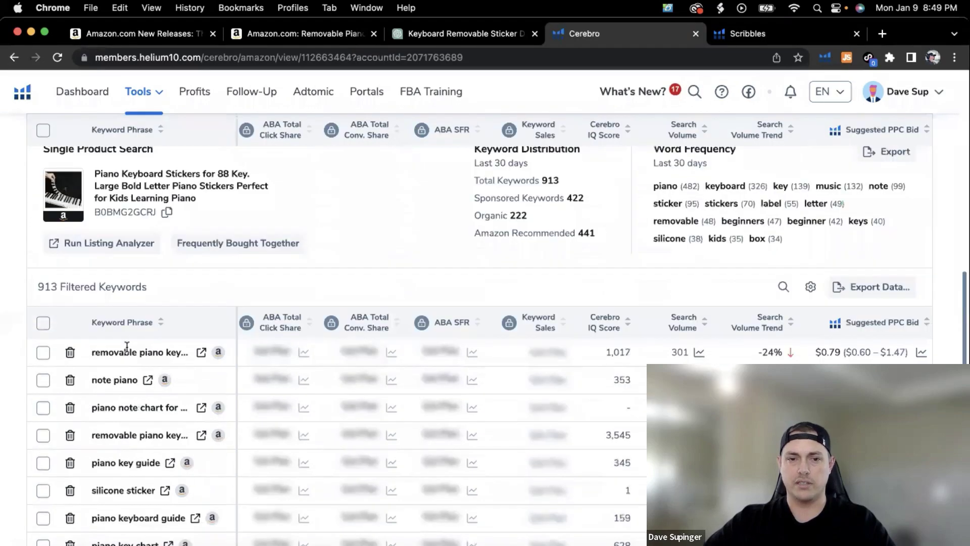
{"action": "scroll", "coordinate": [145, 353], "scroll_direction": "down", "scroll_amount": 3}
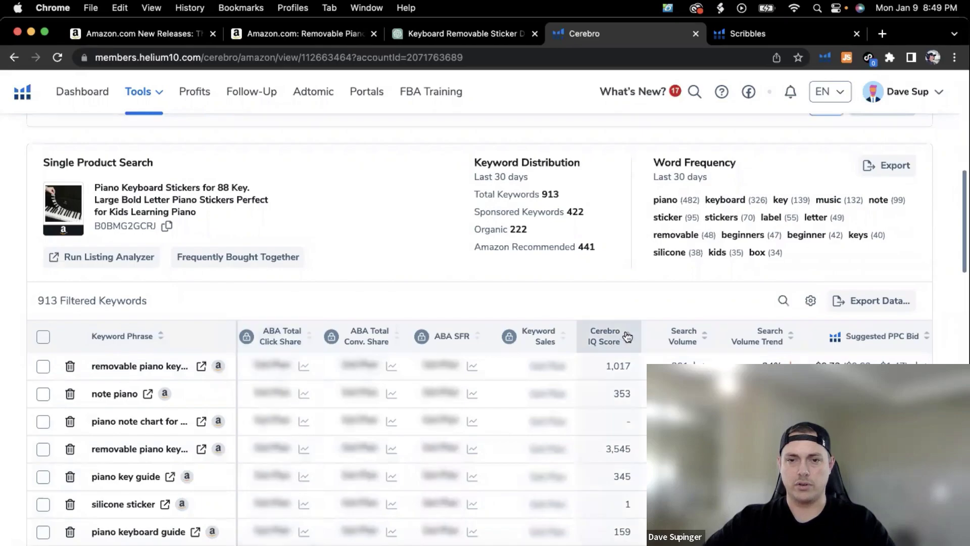
{"action": "left_click", "coordinate": [627, 336]}
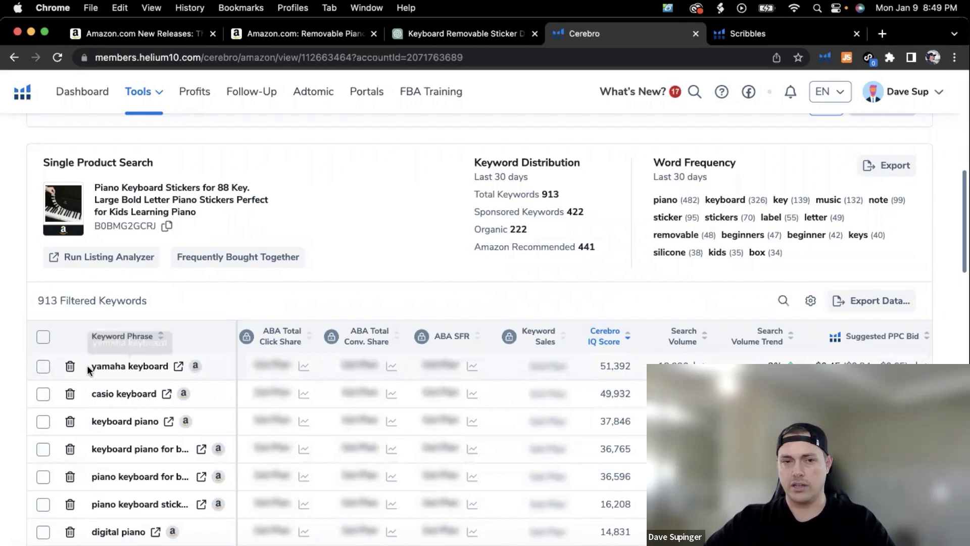
{"action": "left_click_drag", "start_coordinate": [91, 367], "coordinate": [172, 365]}
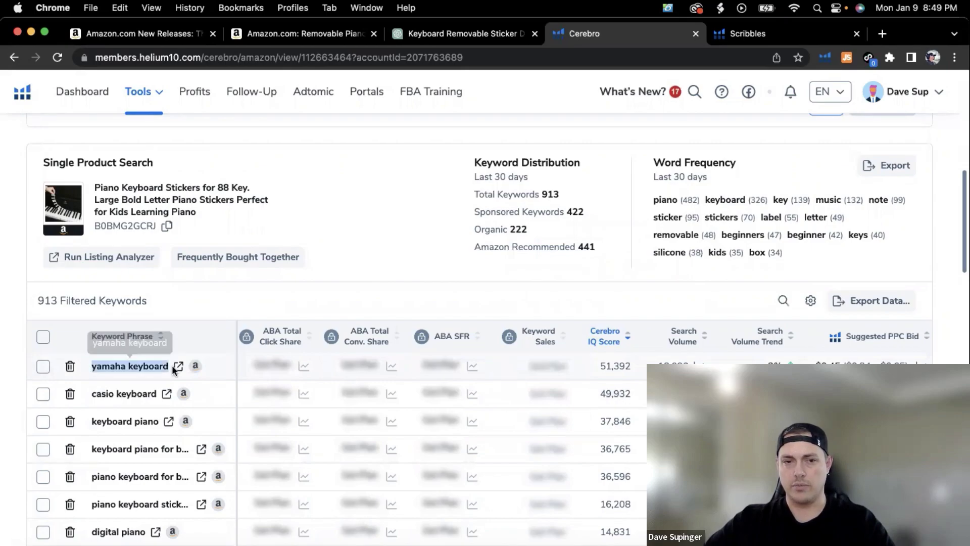
{"action": "left_click", "coordinate": [125, 365]}
{"action": "double_click", "coordinate": [100, 364]}
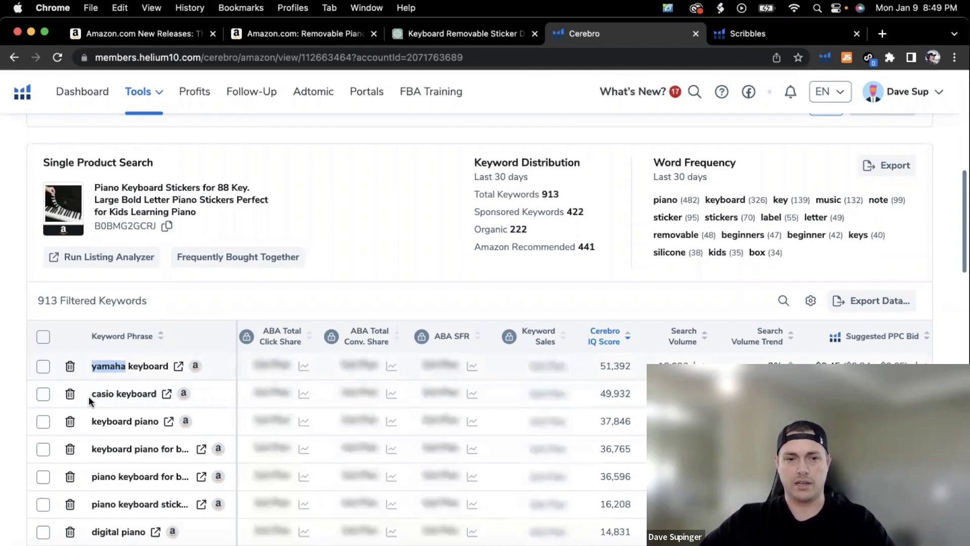
{"action": "double_click", "coordinate": [103, 393]}
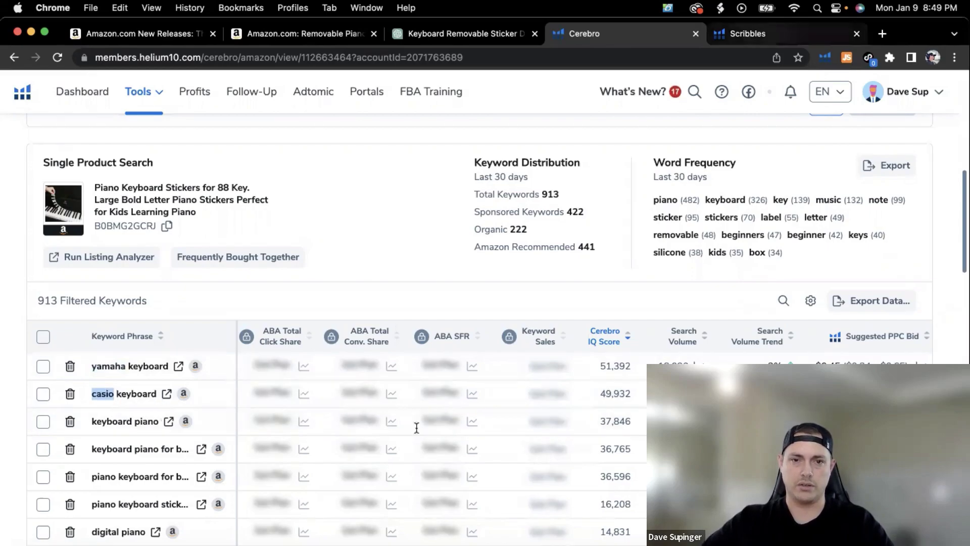
{"action": "left_click", "coordinate": [747, 33]}
- Type 'keyboard piano sticker, removable keyboard stickers,' into the Search Terms field
{"action": "left_click", "coordinate": [372, 519]}
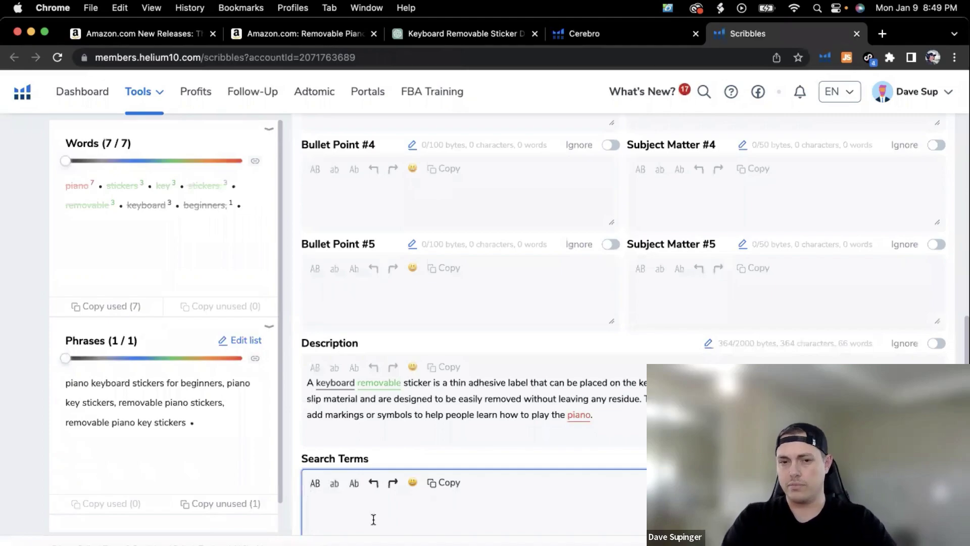
{"action": "type", "text": "key"}
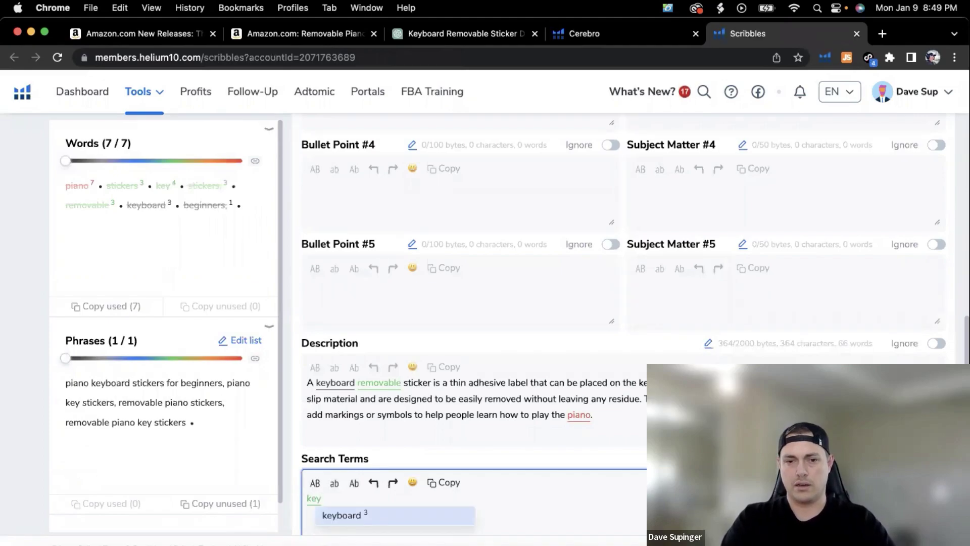
{"action": "type", "text": "board p"}
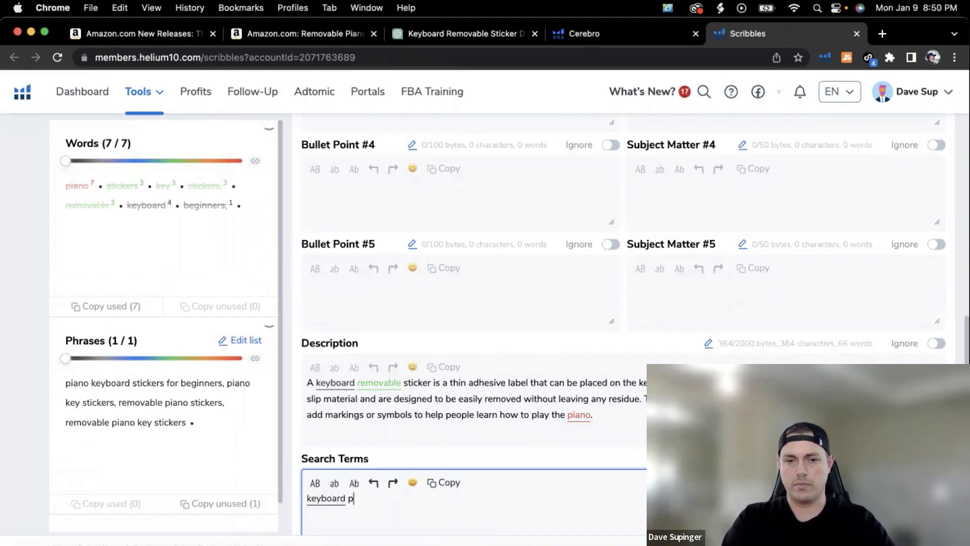
{"action": "type", "text": "iano "}
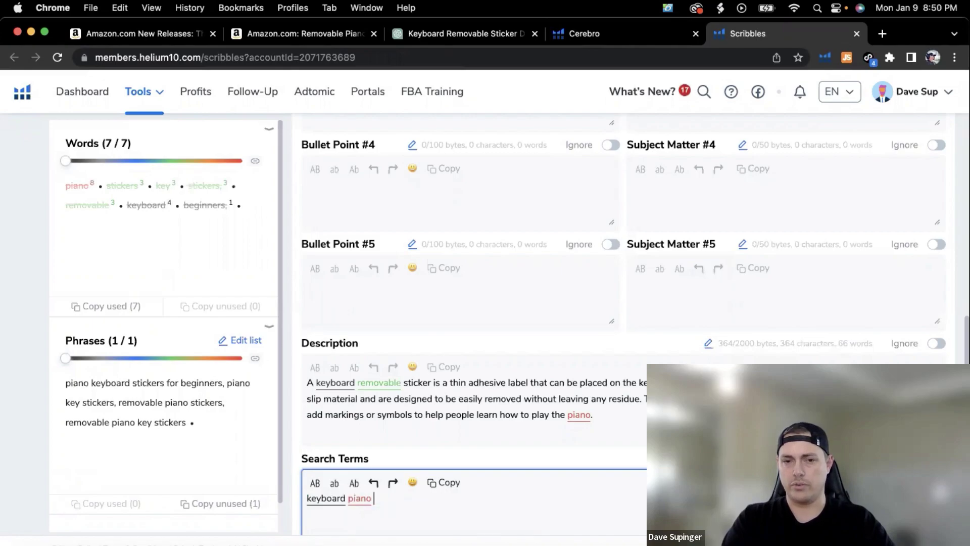
{"action": "type", "text": "si"}
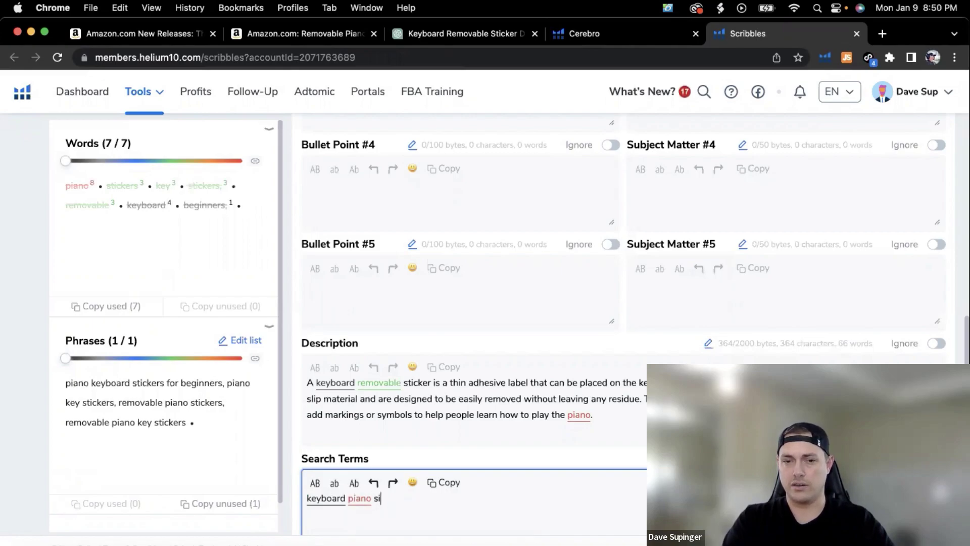
{"action": "key", "text": "BackSpace"}
{"action": "type", "text": "ticker, "}
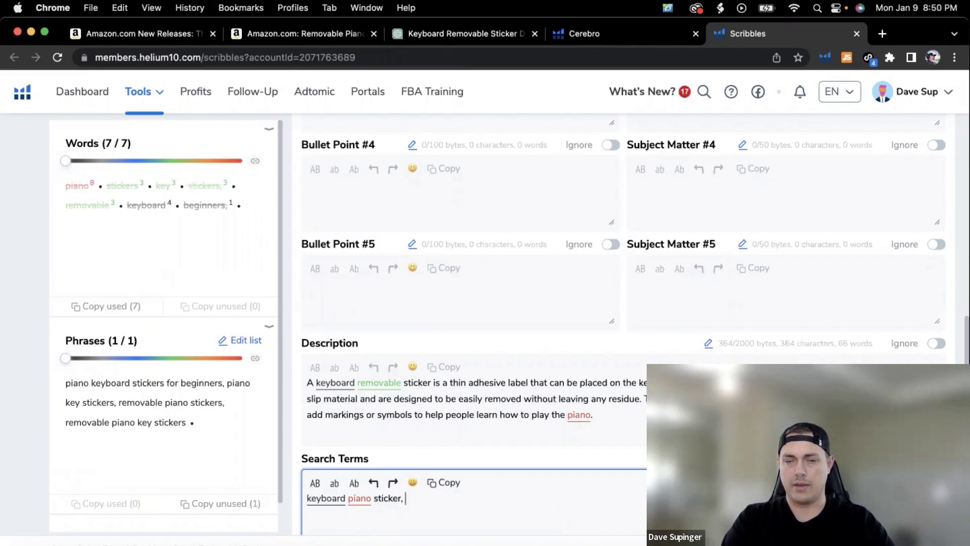
{"action": "type", "text": "removable key"}
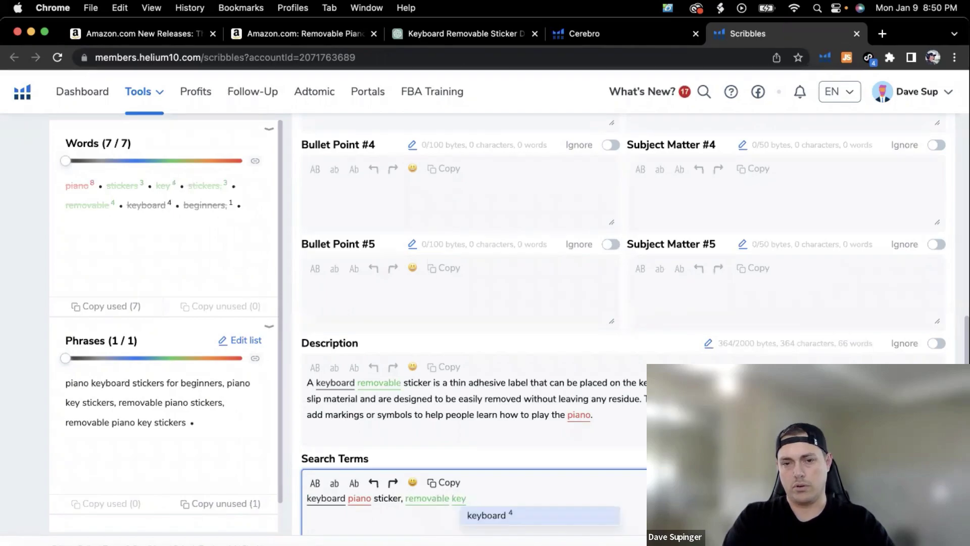
{"action": "type", "text": "board stickers"}
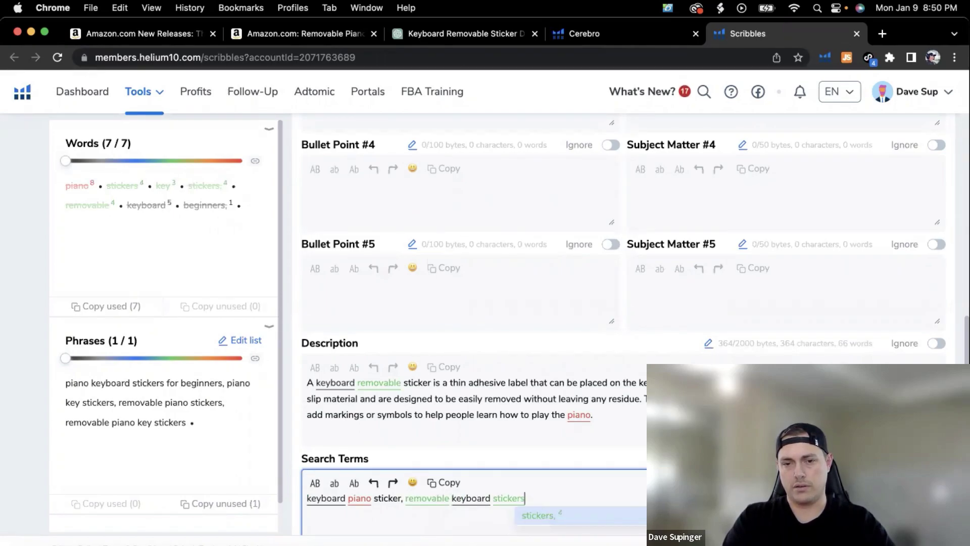
{"action": "type", "text": ","}
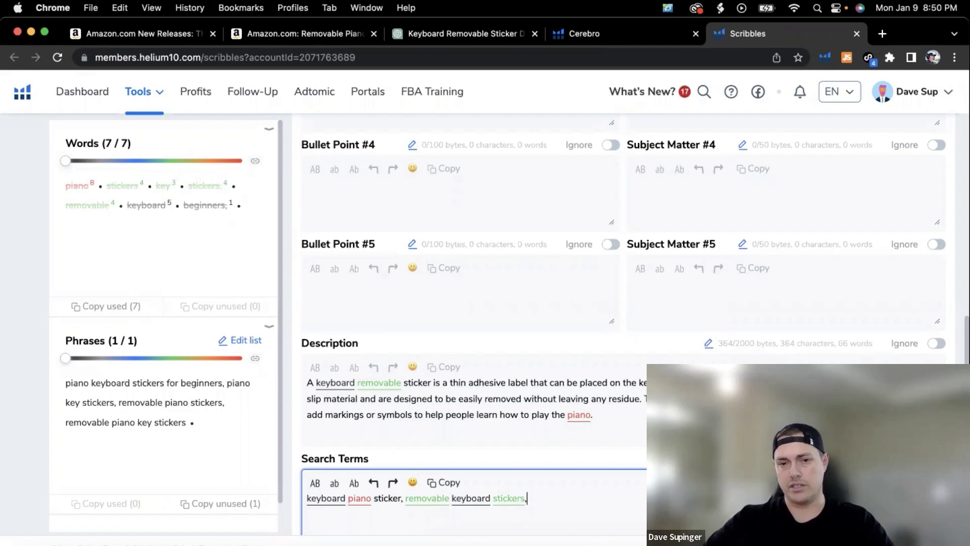
{"action": "scroll", "coordinate": [379, 384], "scroll_direction": "down", "scroll_amount": 1}
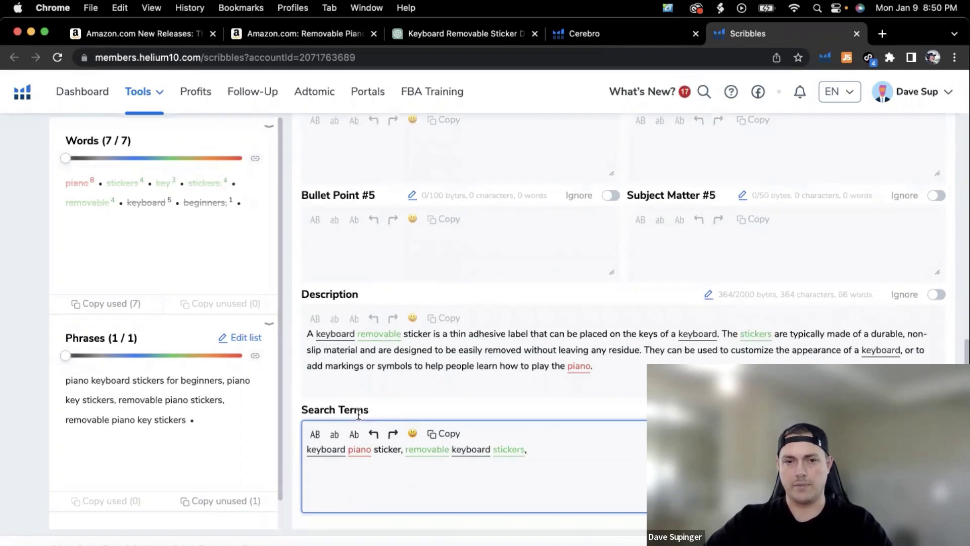
{"action": "scroll", "coordinate": [391, 251], "scroll_direction": "up", "scroll_amount": 4}
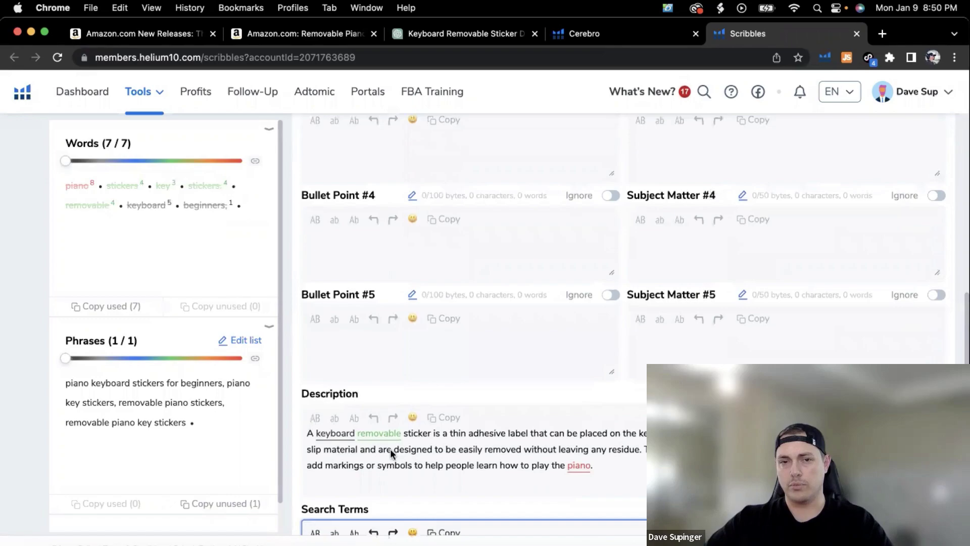
{"action": "scroll", "coordinate": [390, 448], "scroll_direction": "up", "scroll_amount": 9}
{"action": "scroll", "coordinate": [397, 464], "scroll_direction": "down", "scroll_amount": 15}
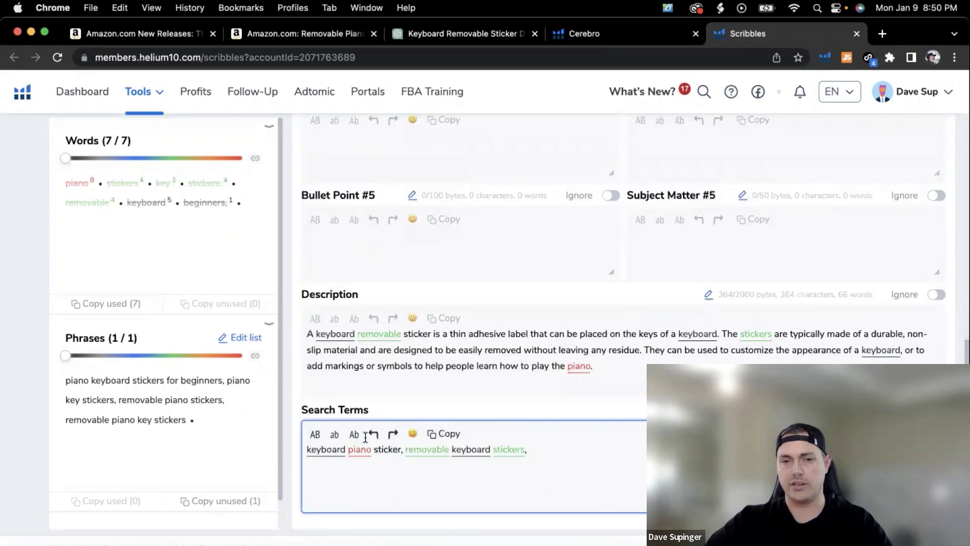
{"action": "scroll", "coordinate": [411, 411], "scroll_direction": "up", "scroll_amount": 18}
{"action": "scroll", "coordinate": [425, 298], "scroll_direction": "up", "scroll_amount": 11}
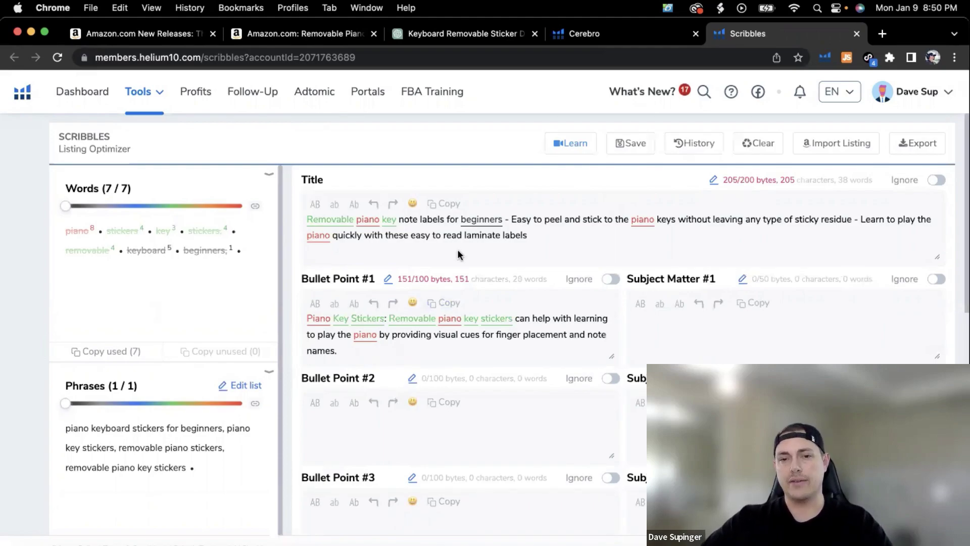
{"action": "scroll", "coordinate": [410, 410], "scroll_direction": "down", "scroll_amount": 10}
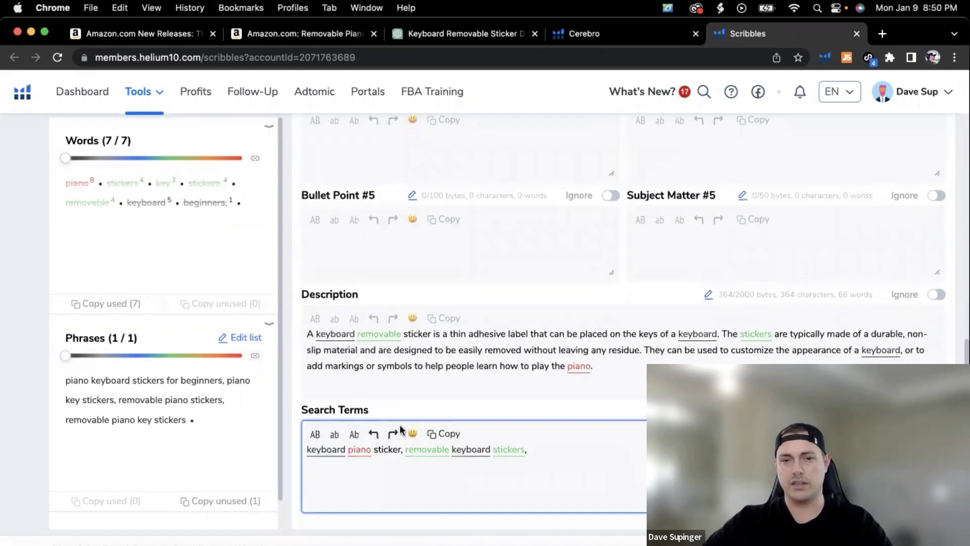
{"action": "scroll", "coordinate": [219, 167], "scroll_direction": "up", "scroll_amount": 6}
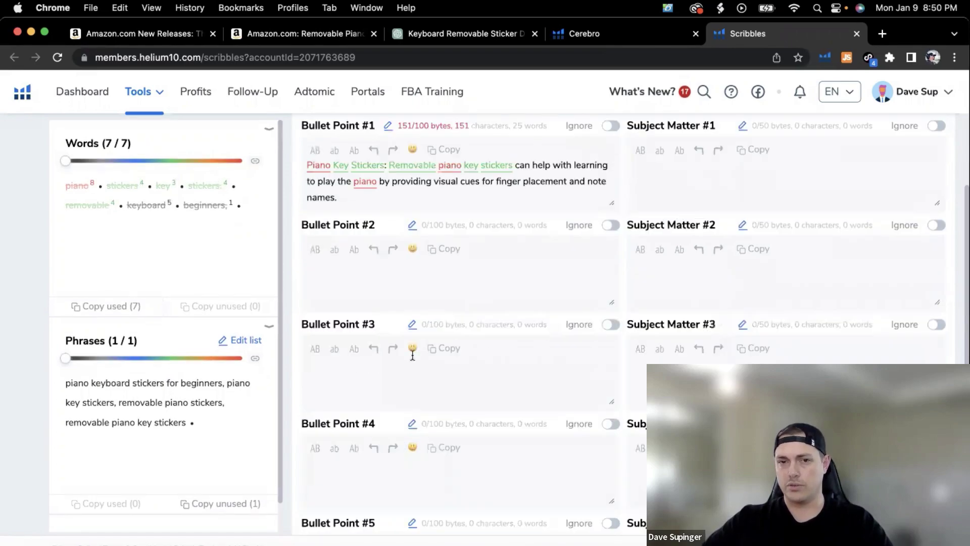
{"action": "scroll", "coordinate": [412, 355], "scroll_direction": "up", "scroll_amount": 3}
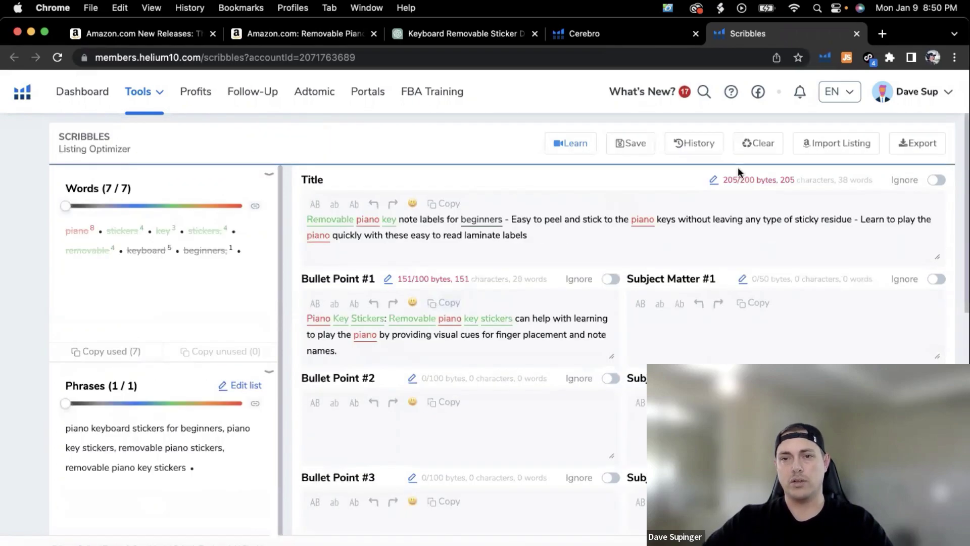